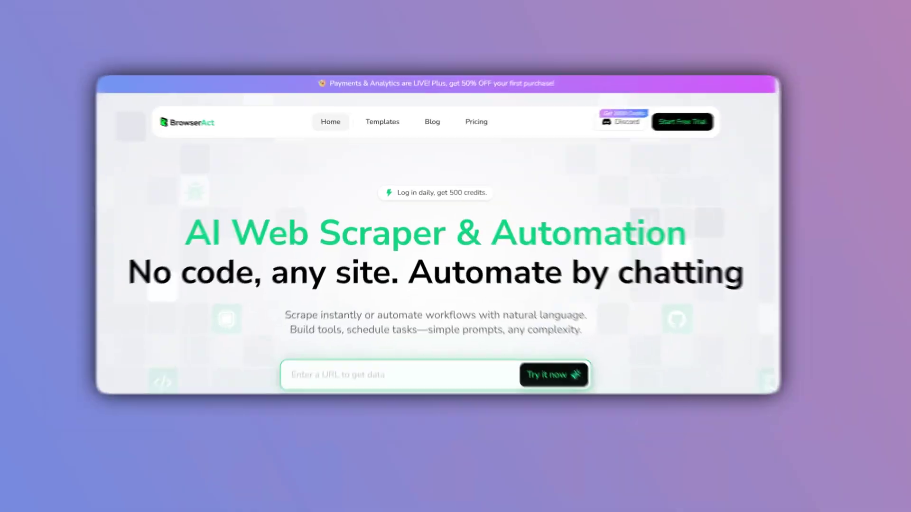
# Scroll through the BrowserAct homepage's video, use-case, roadmap and pricing sections.
pyautogui.scroll(-2, 718, 421)
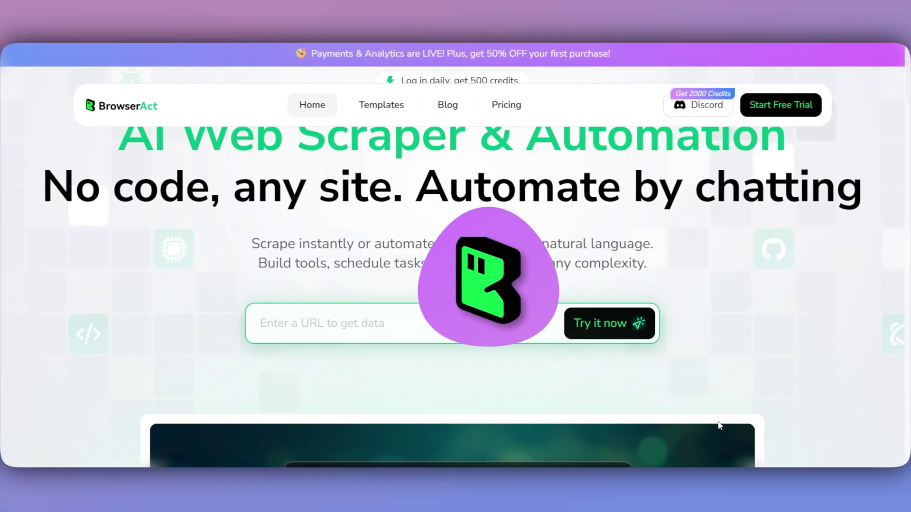
pyautogui.scroll(-8, 784, 434)
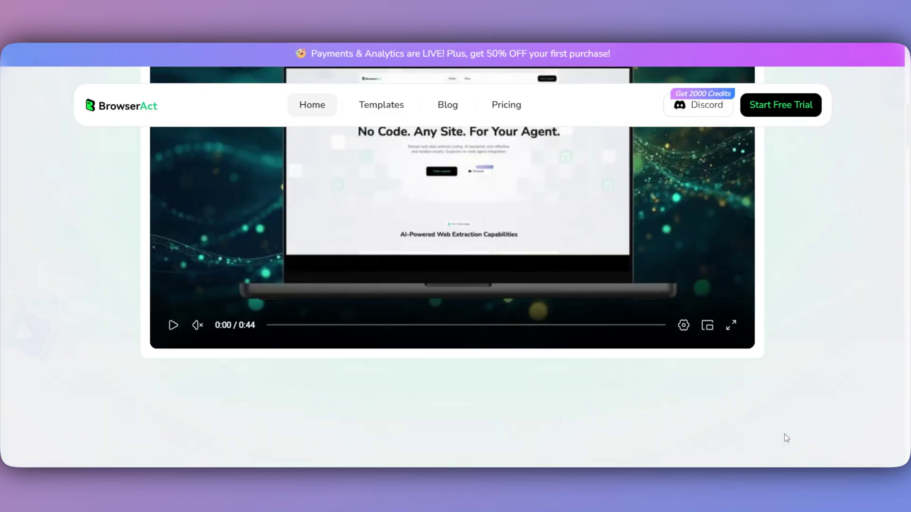
pyautogui.scroll(-9, 785, 436)
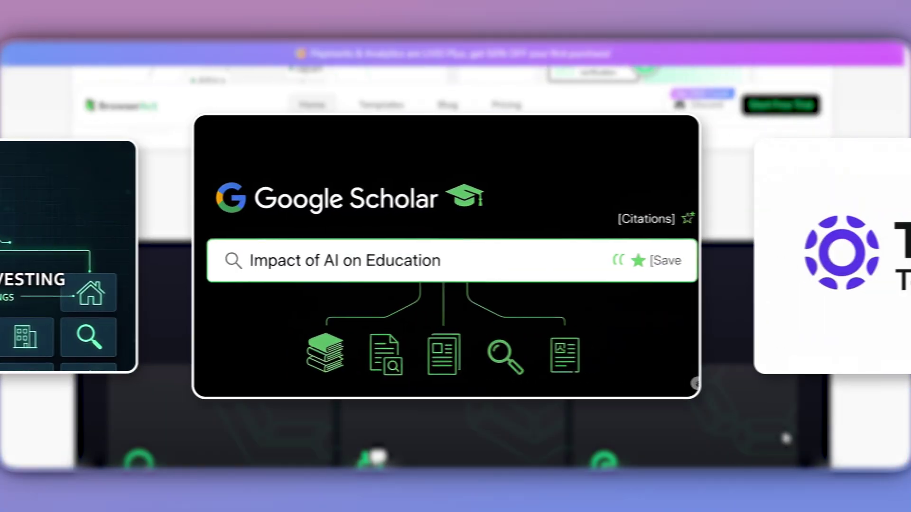
pyautogui.scroll(-5, 790, 437)
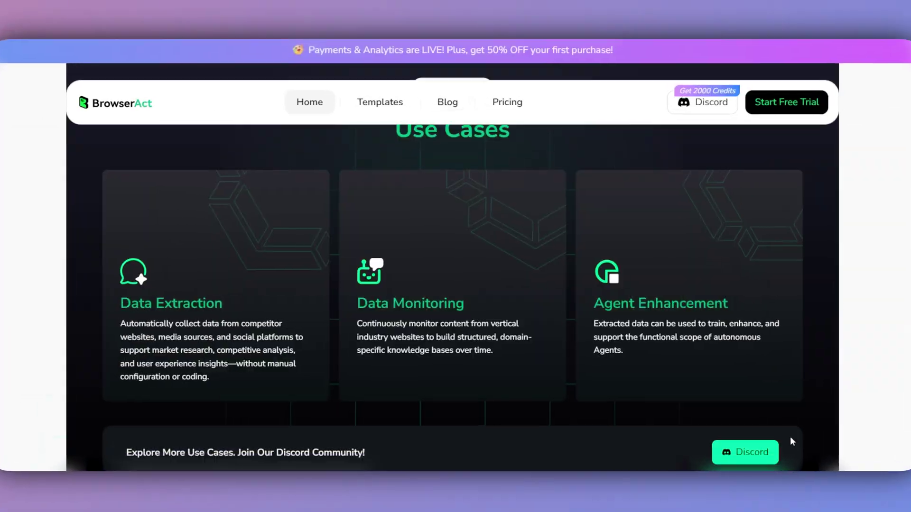
pyautogui.scroll(-10, 797, 443)
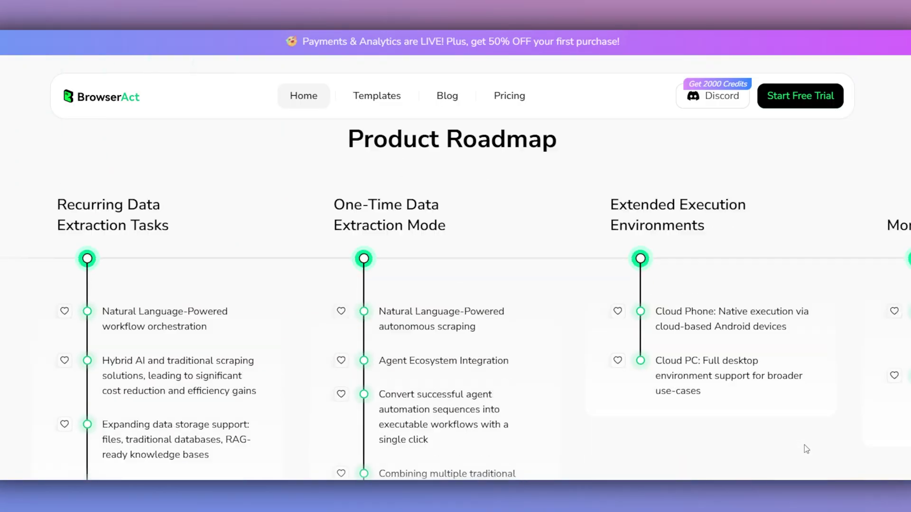
pyautogui.scroll(-10, 804, 444)
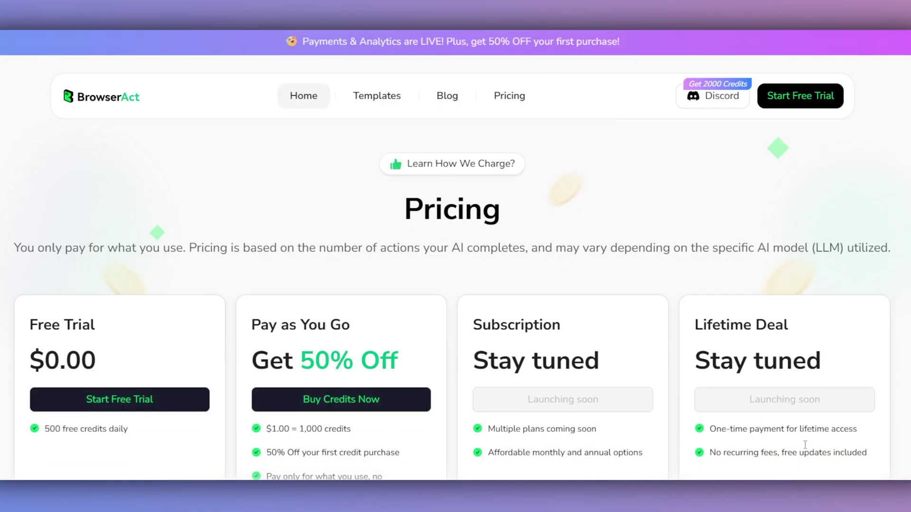
pyautogui.scroll(-1, 803, 445)
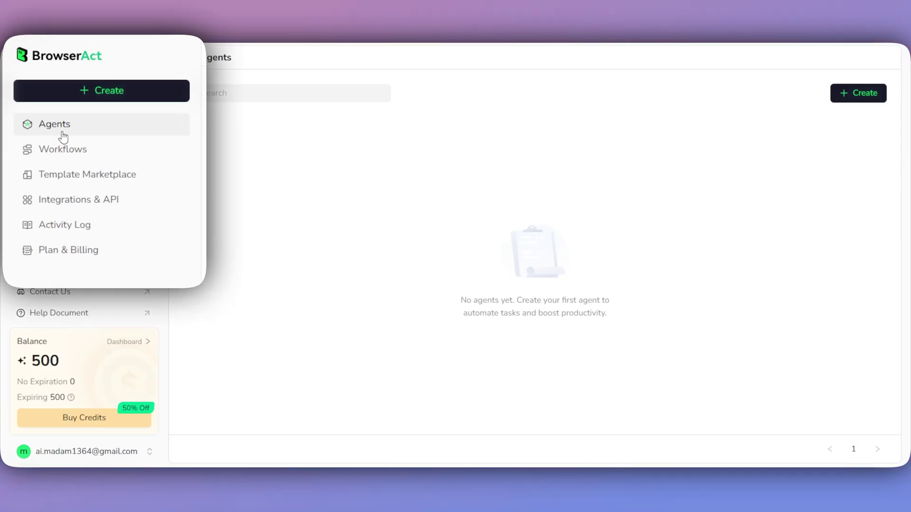
pyautogui.click(66, 156)
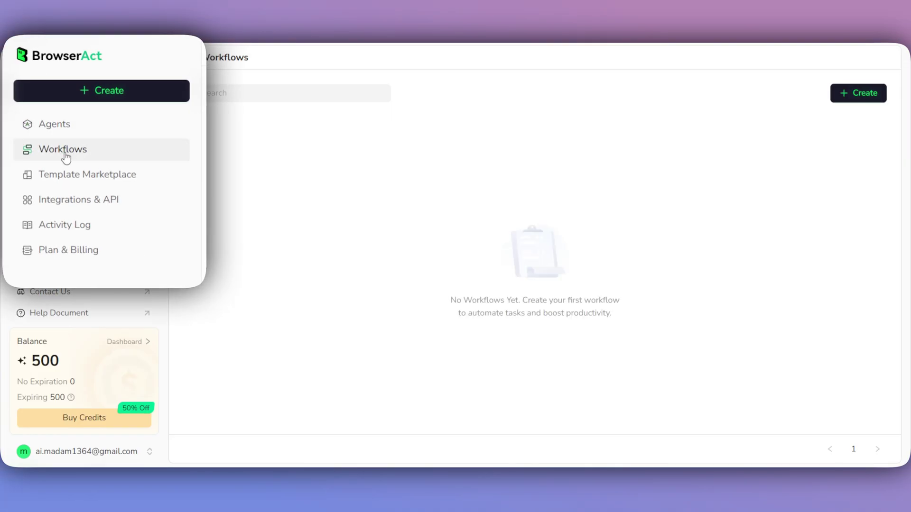
pyautogui.click(88, 185)
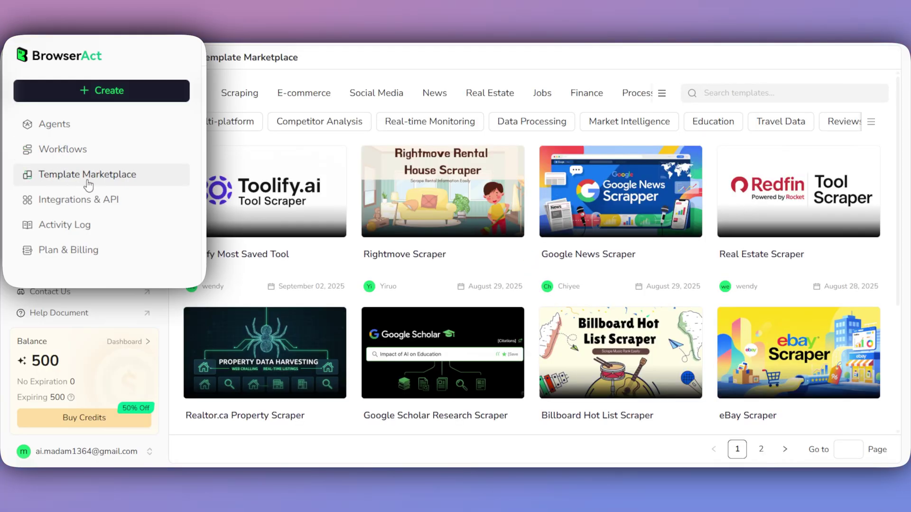
pyautogui.click(122, 208)
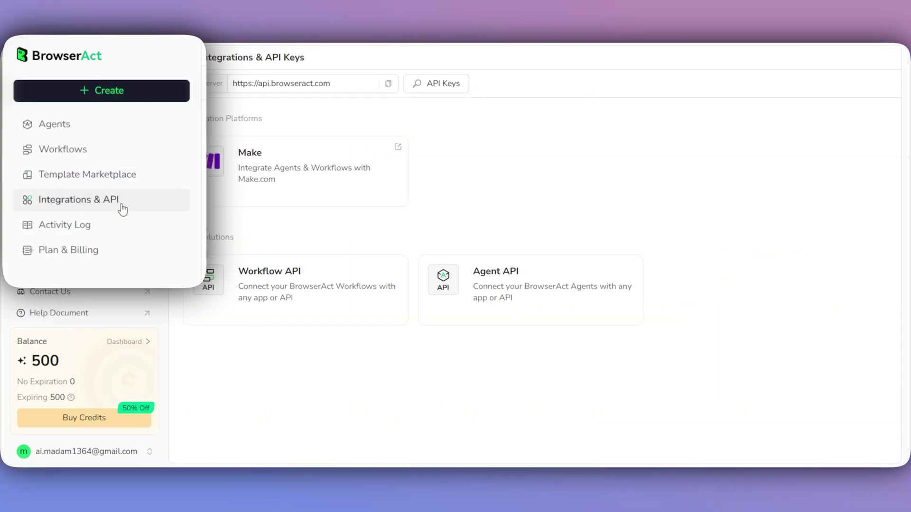
pyautogui.click(67, 134)
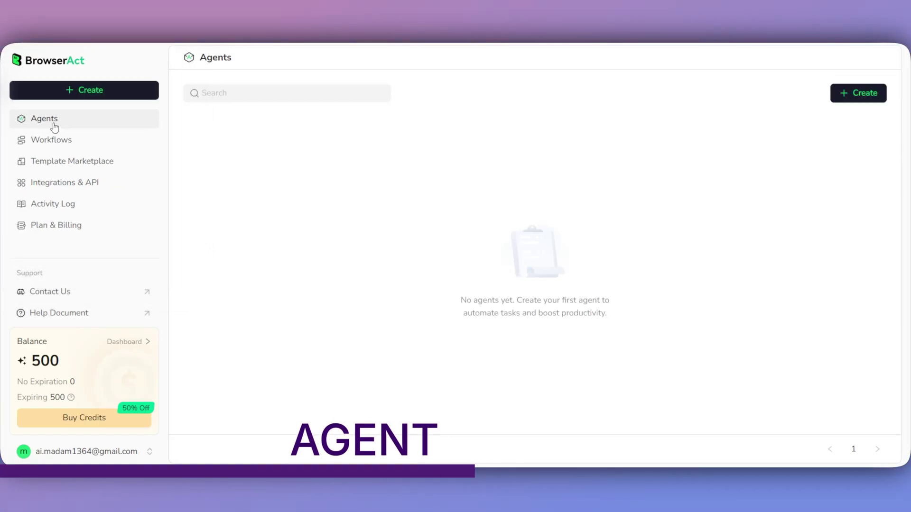
# Create an agent named 'Bitcoin Price Tracker' and paste in its BTC price-extraction instructions.
pyautogui.click(101, 97)
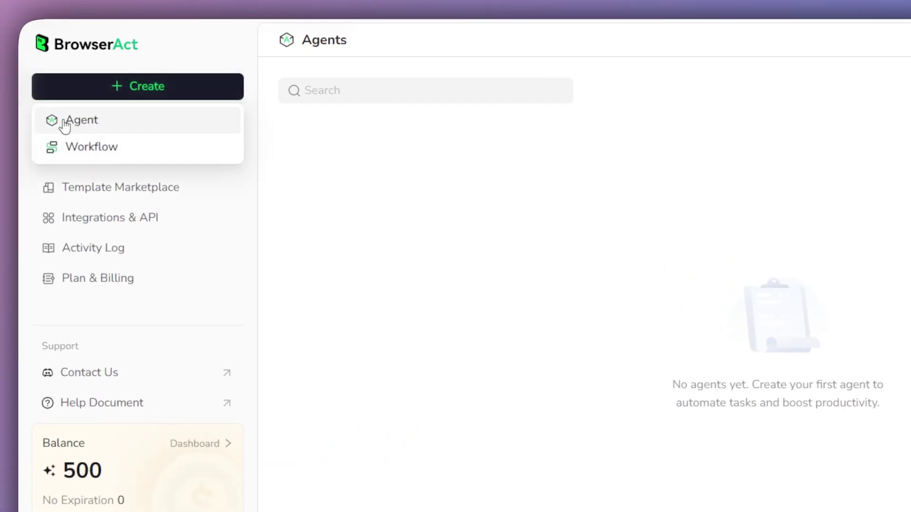
pyautogui.click(81, 122)
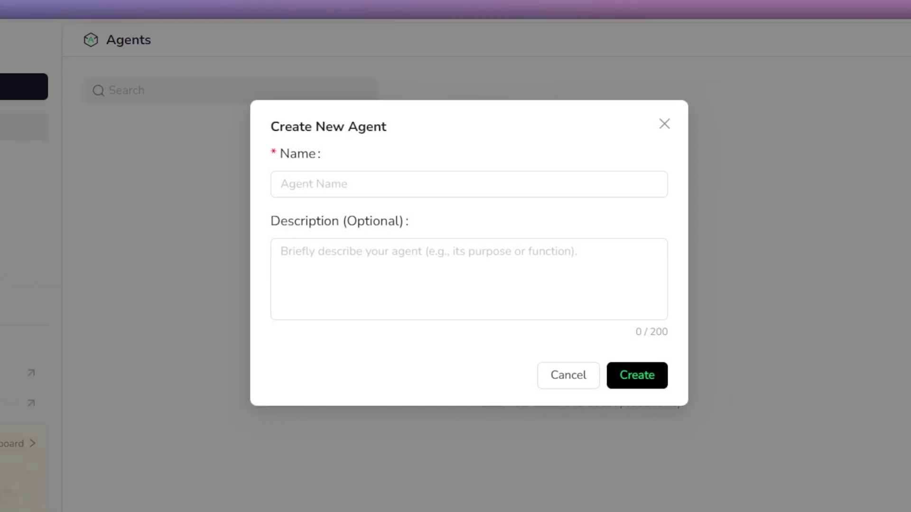
pyautogui.click(314, 184)
pyautogui.write('Bitcoin Price Tracker')
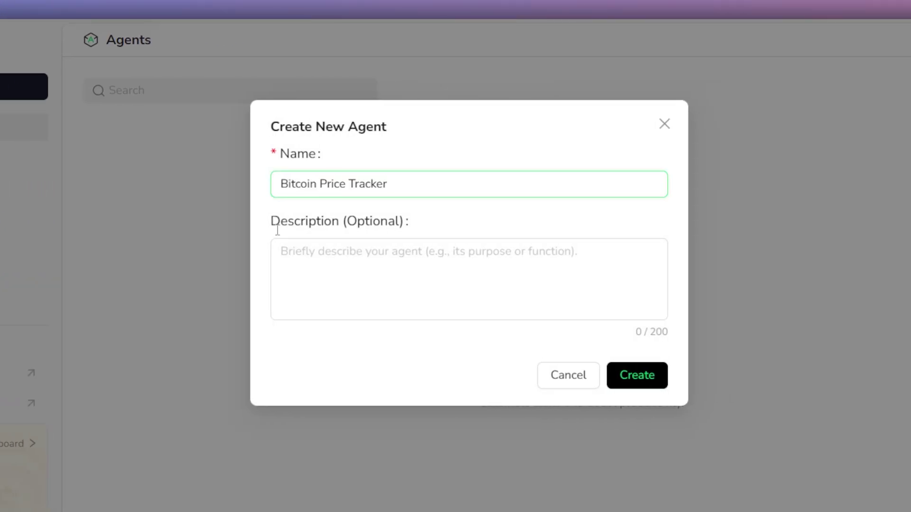
pyautogui.click(640, 384)
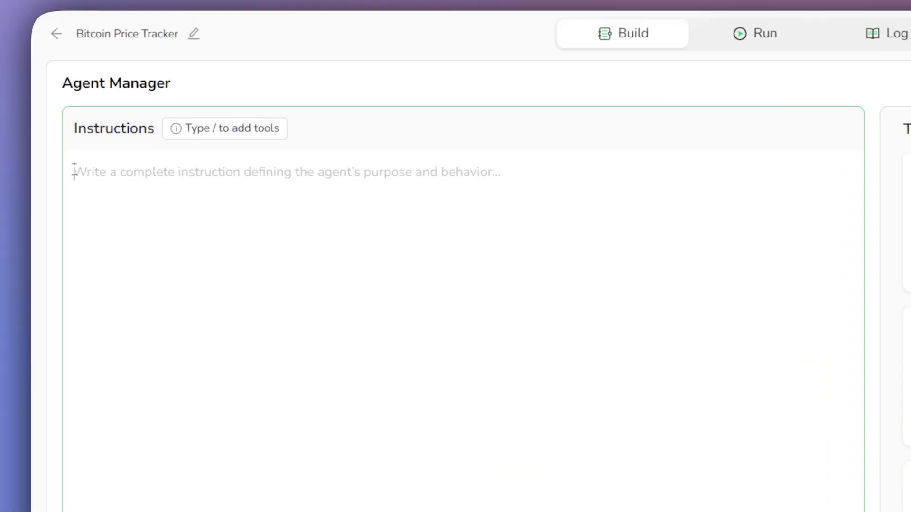
pyautogui.click(74, 170)
pyautogui.write("Go to the Yahoo Finance page for Bitcoin, ticker symbol BTC-USD, and extract the current price, the day's price change, and the Market Cap.")
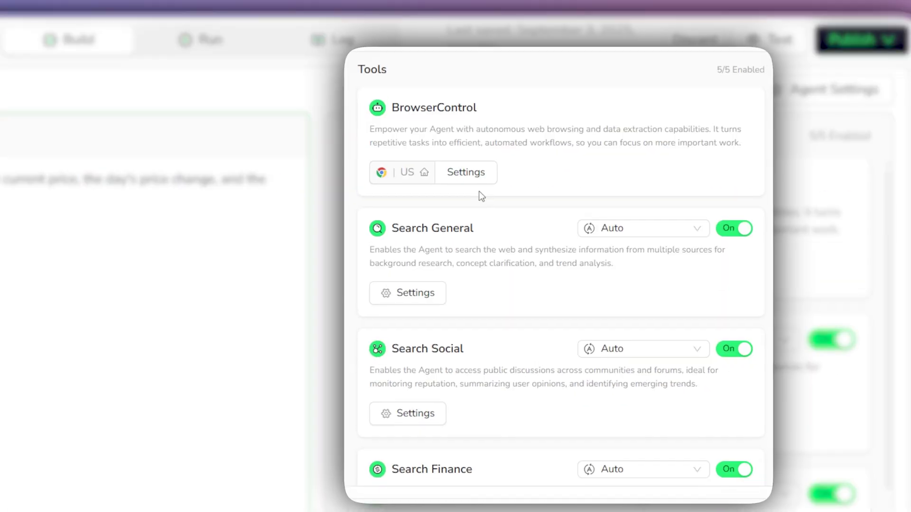
# Switch the agent's model to ChatGPT 4.1-mini with temperature 0.2.
pyautogui.scroll(-3, 490, 238)
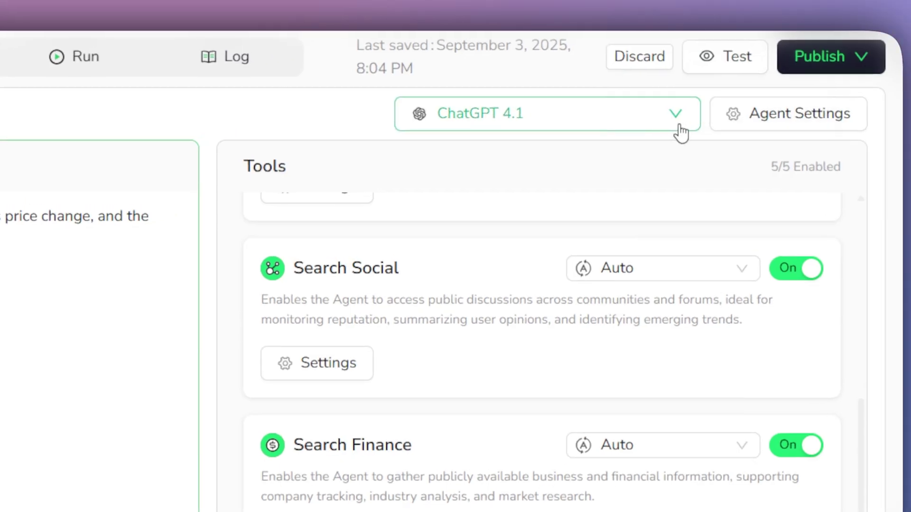
pyautogui.click(679, 127)
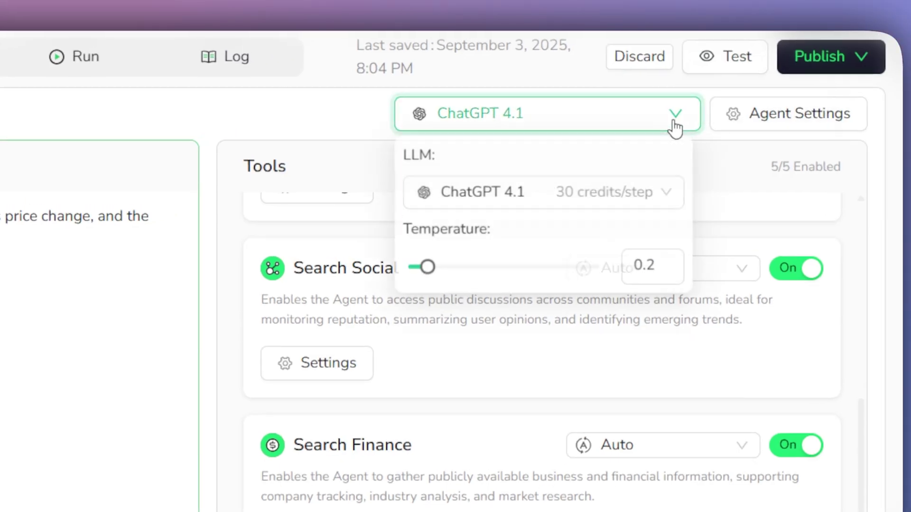
pyautogui.click(680, 198)
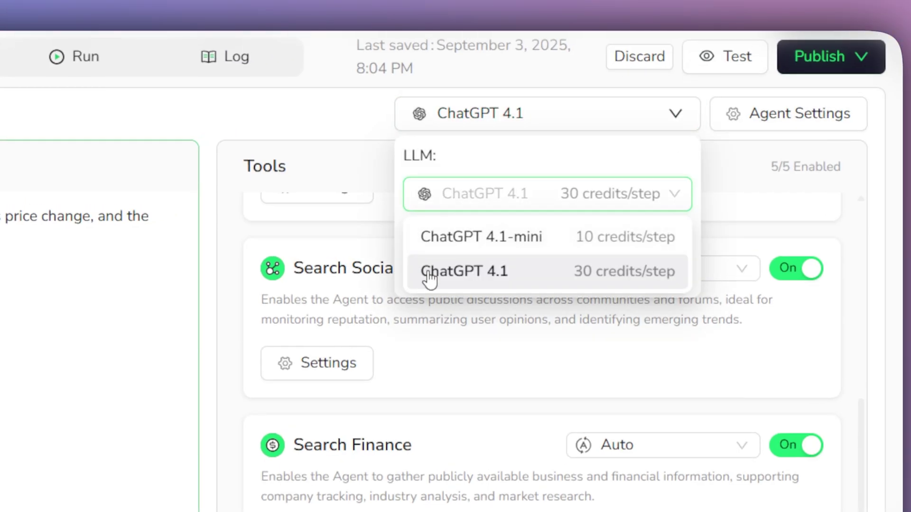
pyautogui.click(435, 247)
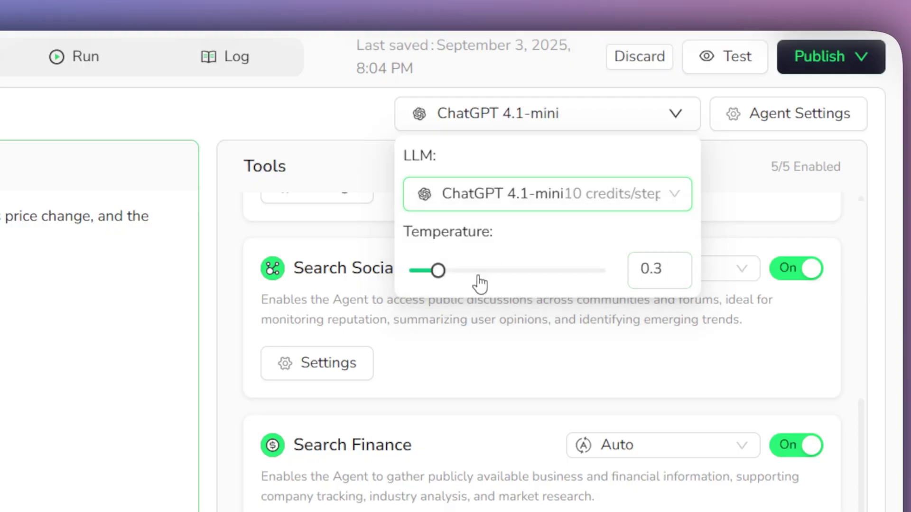
pyautogui.moveTo(442, 272)
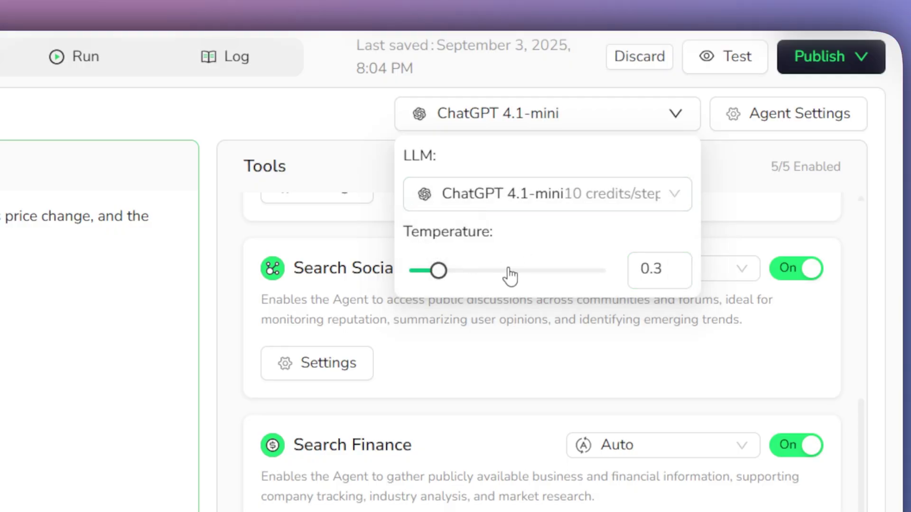
pyautogui.click(661, 268)
pyautogui.click(680, 278)
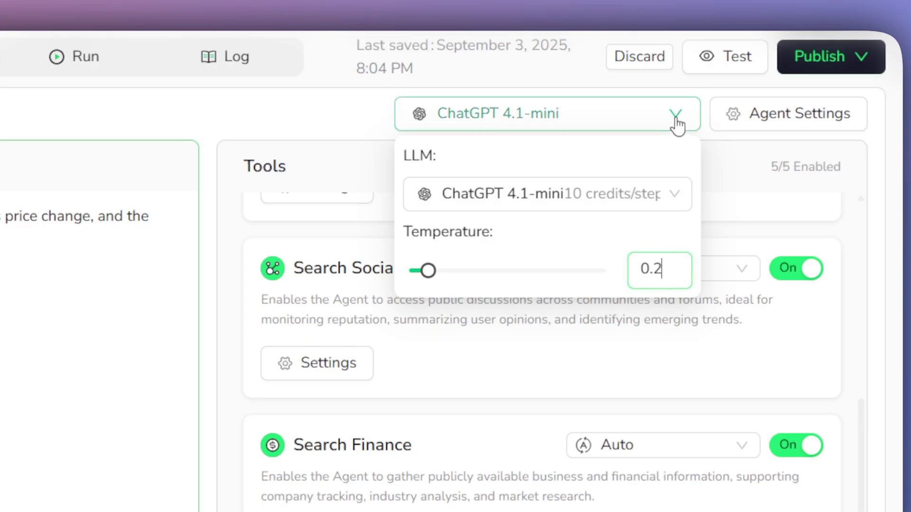
pyautogui.click(723, 155)
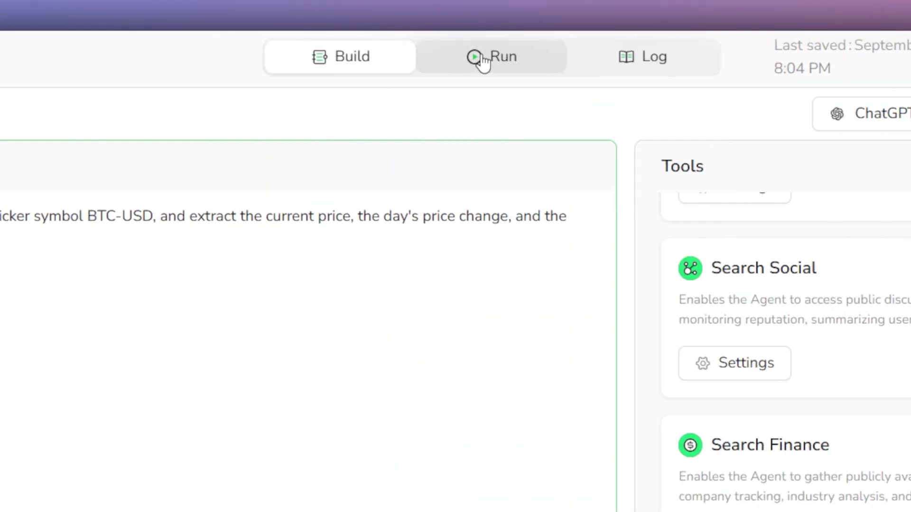
# Run the agent with the Yahoo Finance BTC-USD price-extraction task.
pyautogui.click(483, 62)
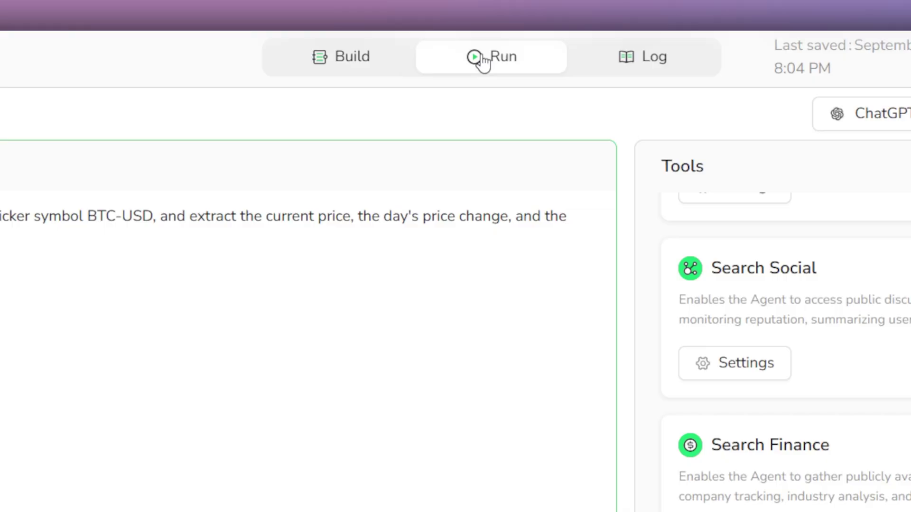
pyautogui.write("Go to the Yahoo Finance page for Bitcoin, ticker symbol BTC-USD, and extract the current price, the day's price change, and the Market Cap.")
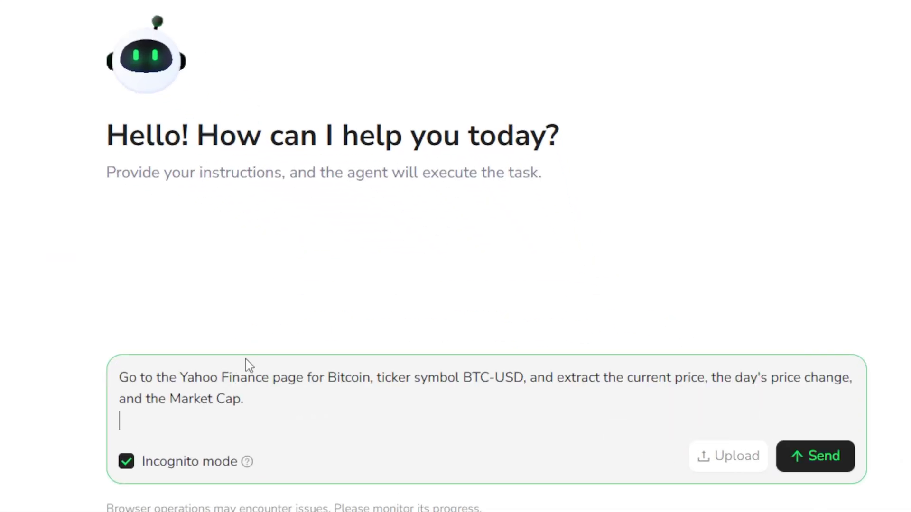
pyautogui.click(827, 453)
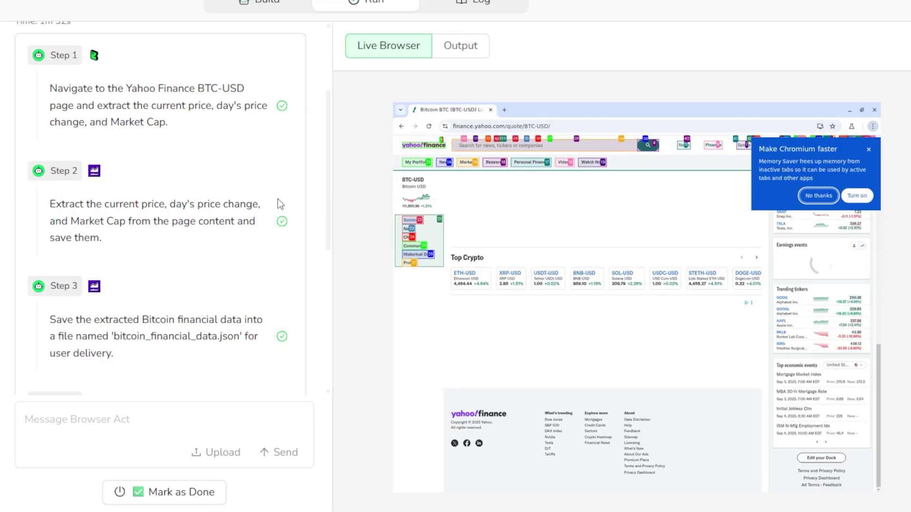
# Preview bitcoin_financial_data.json among the run's outputs and mark the session as done.
pyautogui.scroll(-5, 278, 198)
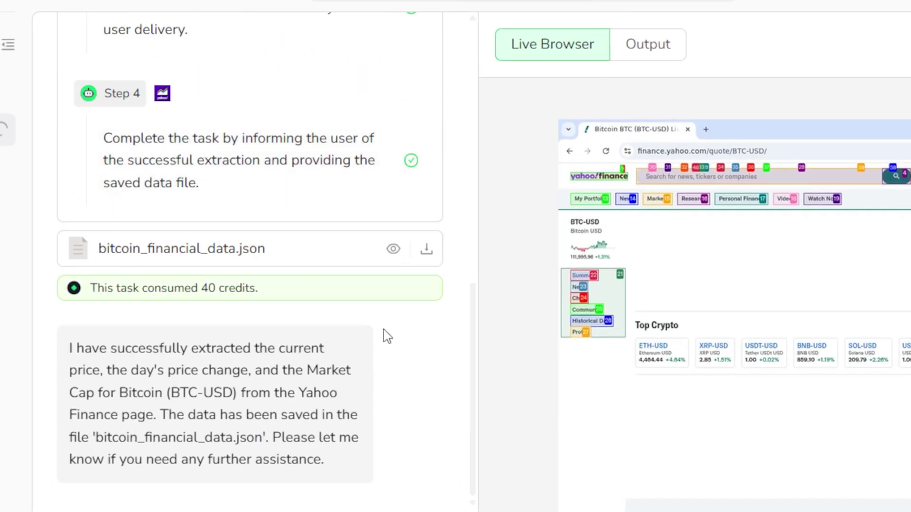
pyautogui.click(649, 48)
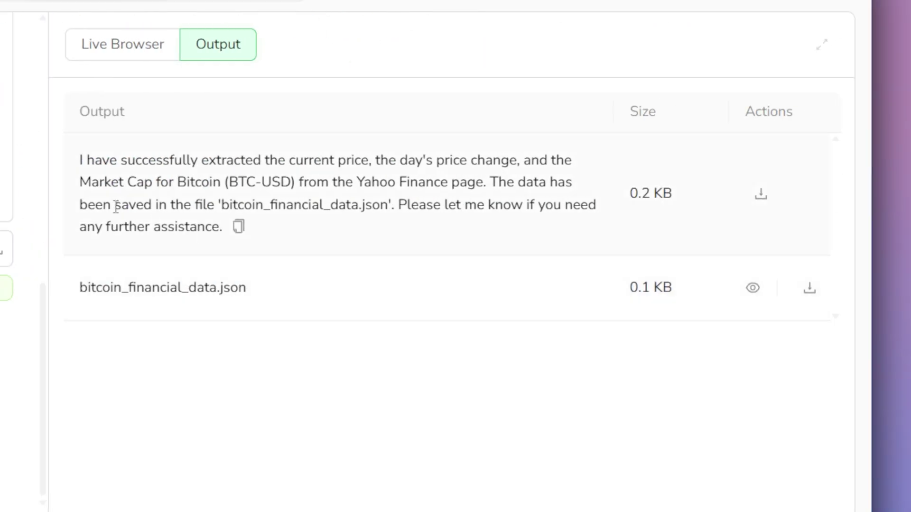
pyautogui.click(753, 289)
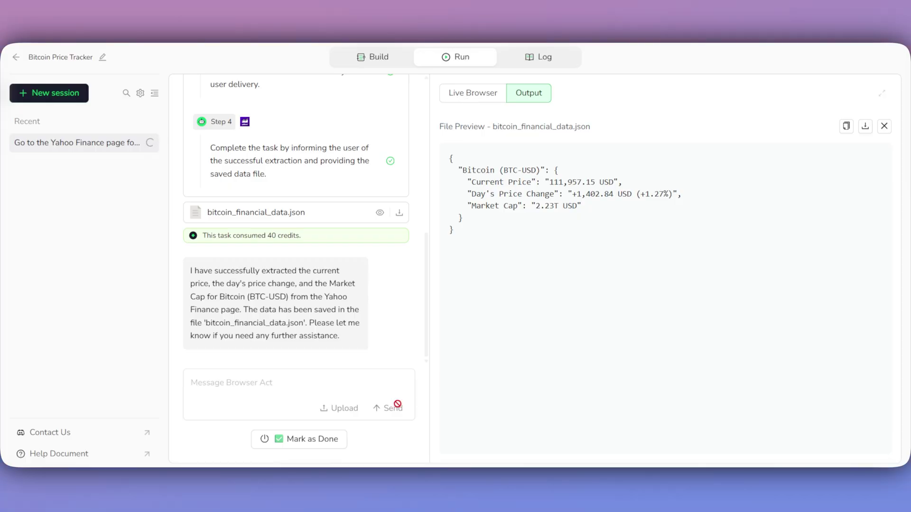
pyautogui.click(280, 438)
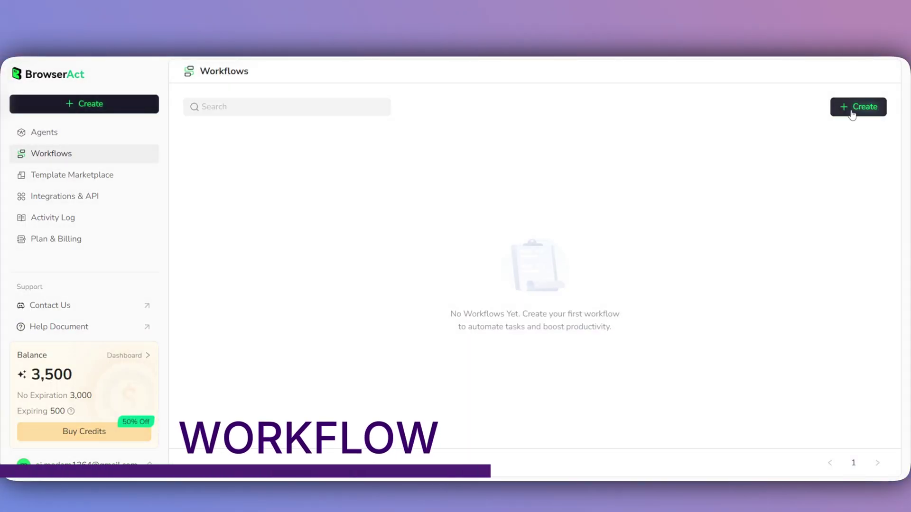
# Create a workflow named 'Crypto Price Tracker' and browse its node action library.
pyautogui.click(849, 106)
pyautogui.click(420, 175)
pyautogui.write('Crypto Price Tracker')
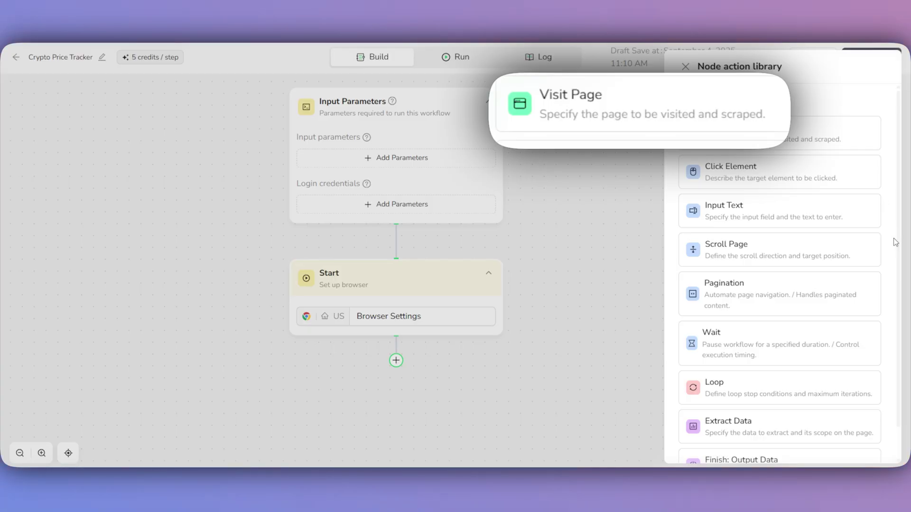
pyautogui.scroll(-1, 895, 242)
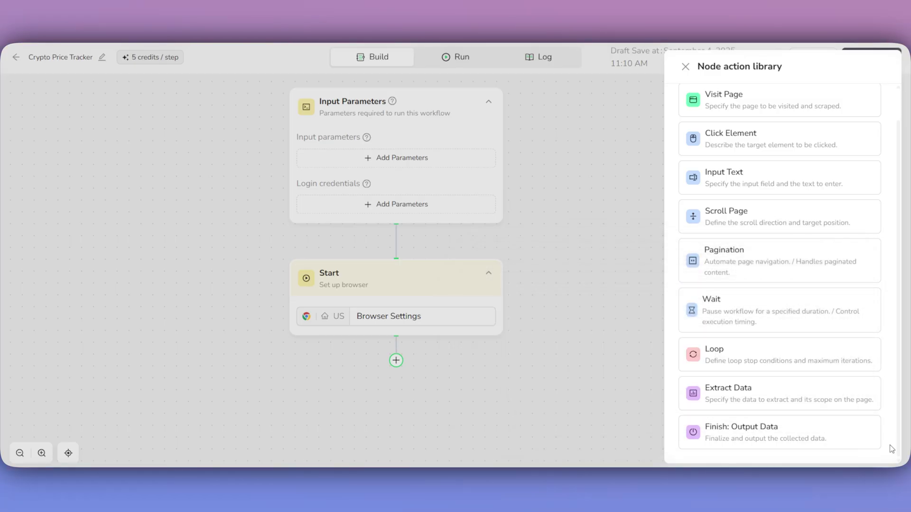
pyautogui.click(684, 67)
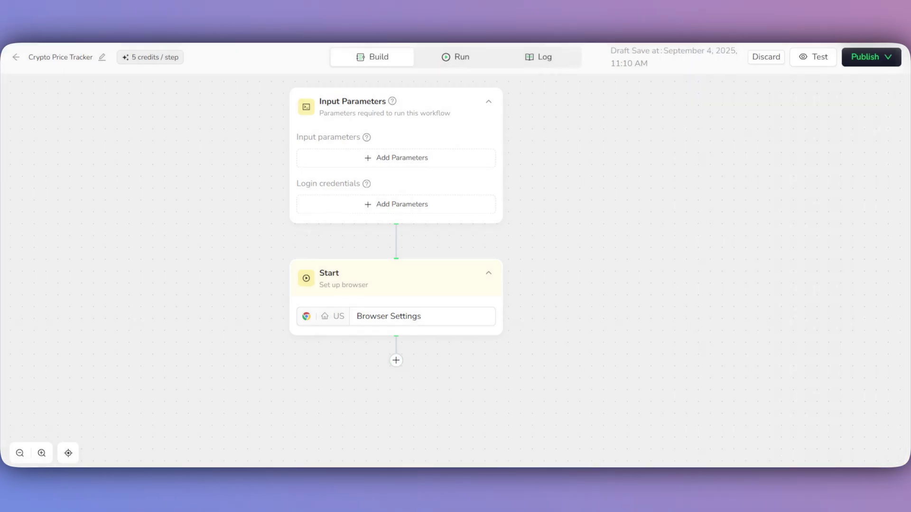
# Add a TargetURL input parameter defaulting to the Yahoo Finance quote URL.
pyautogui.click(342, 158)
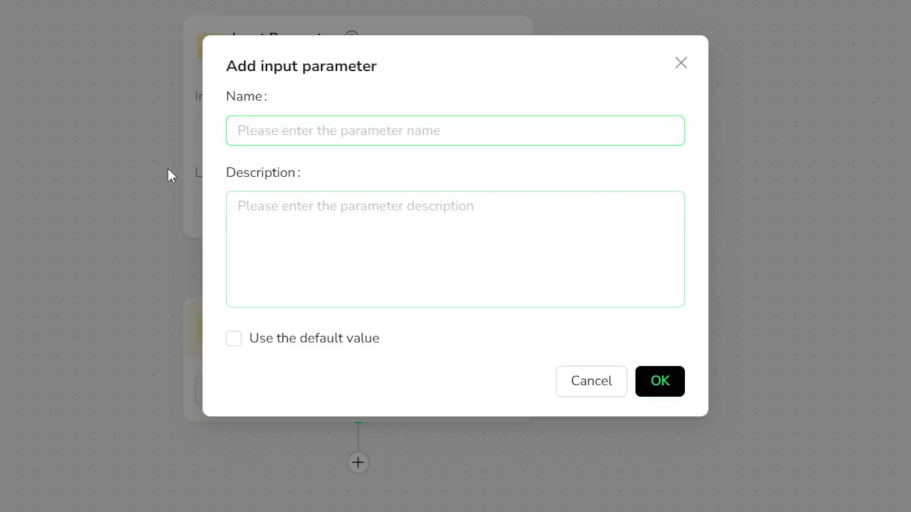
pyautogui.click(423, 107)
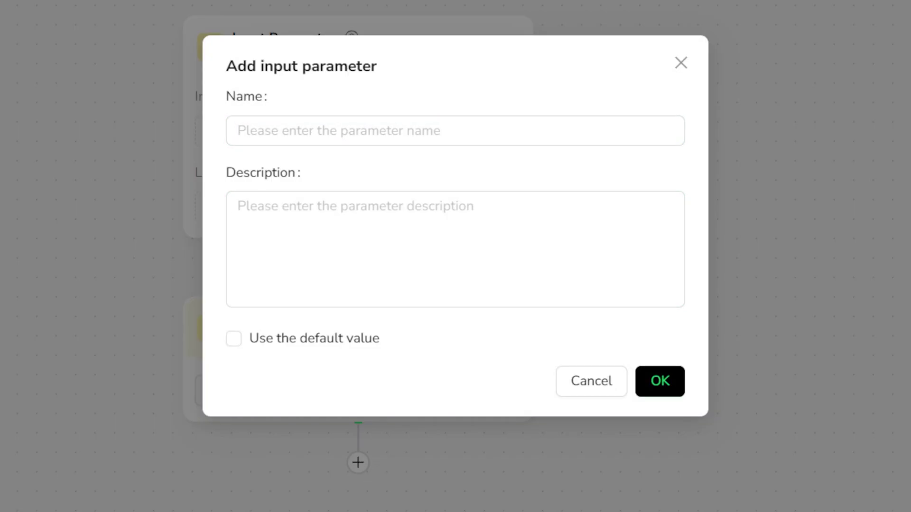
pyautogui.click(291, 128)
pyautogui.write('TargetURL')
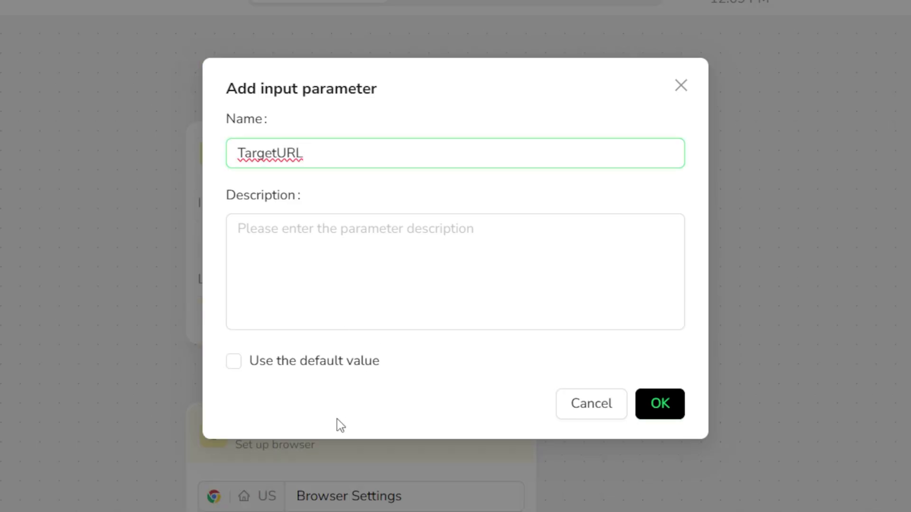
pyautogui.click(235, 362)
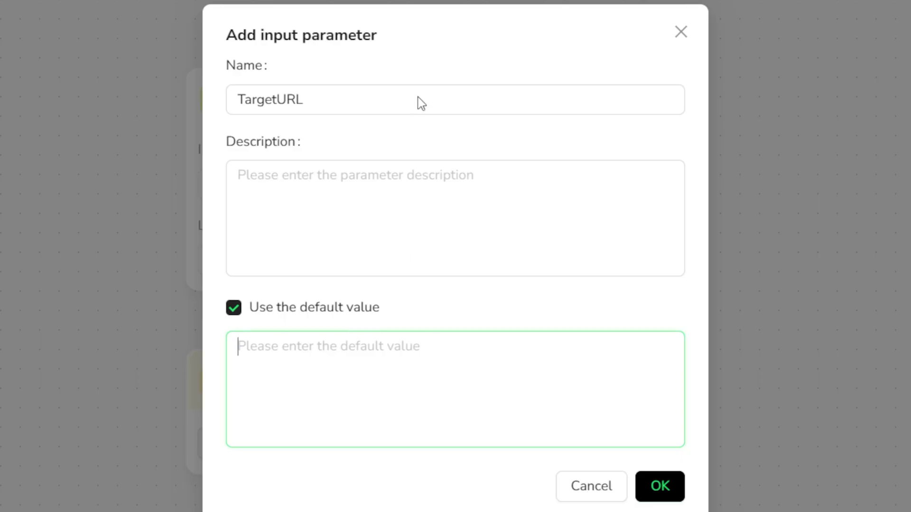
pyautogui.write('https://finance.yahoo.com/quote/')
pyautogui.click(660, 486)
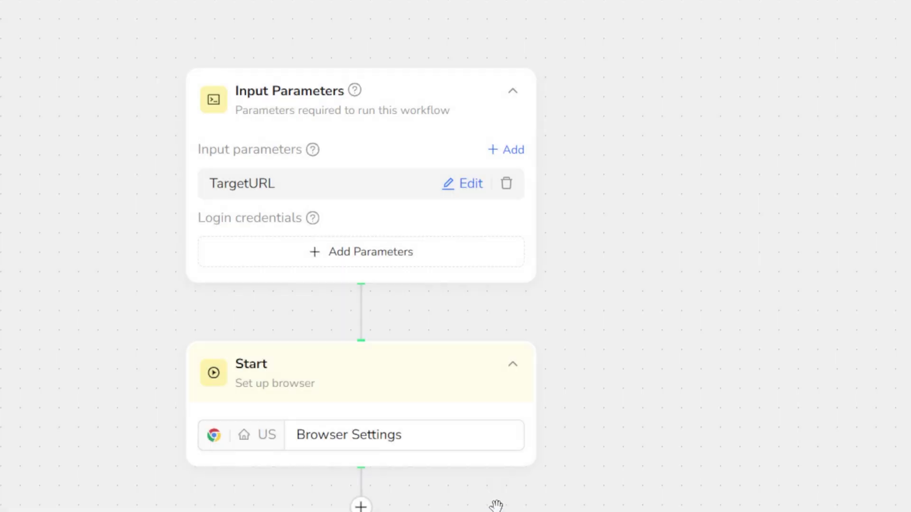
# Add a ticker_symbol input parameter with default value BTC-USD.
pyautogui.click(500, 151)
pyautogui.write('ticker_symbol')
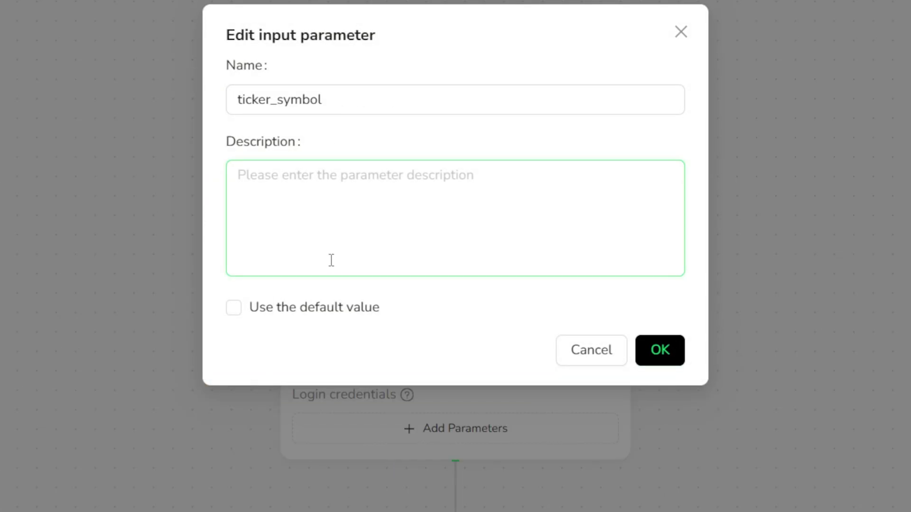
pyautogui.click(233, 307)
pyautogui.write('BTC-USD')
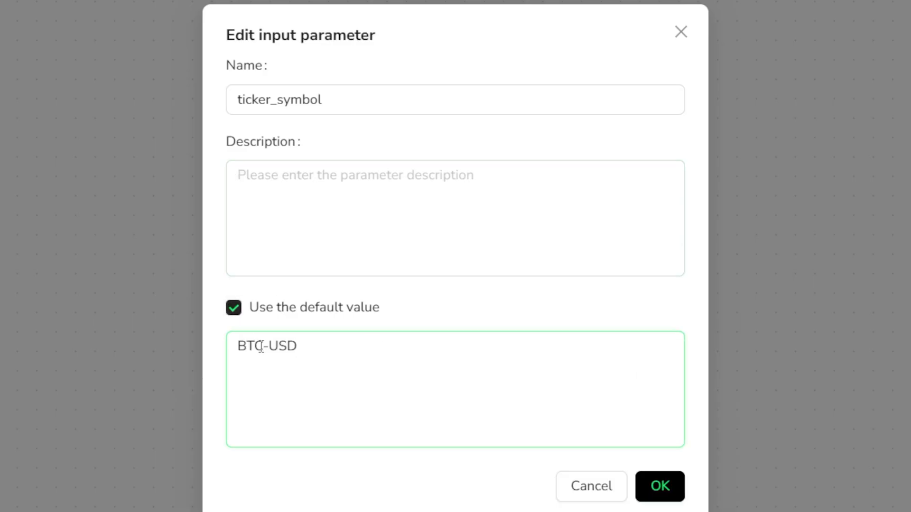
pyautogui.click(674, 496)
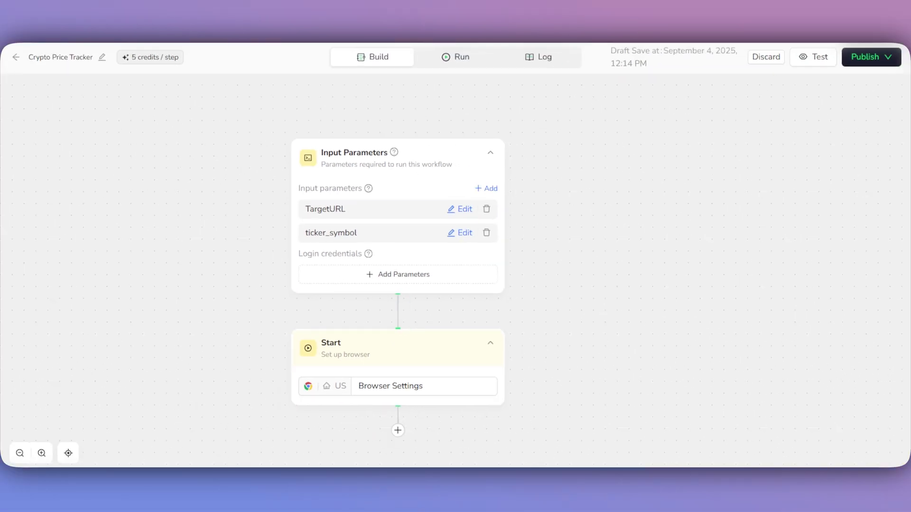
# Add a Visit Page step after Start, its description built from TargetURL and ticker_symbol.
pyautogui.moveTo(545, 386); pyautogui.dragTo(547, 329)
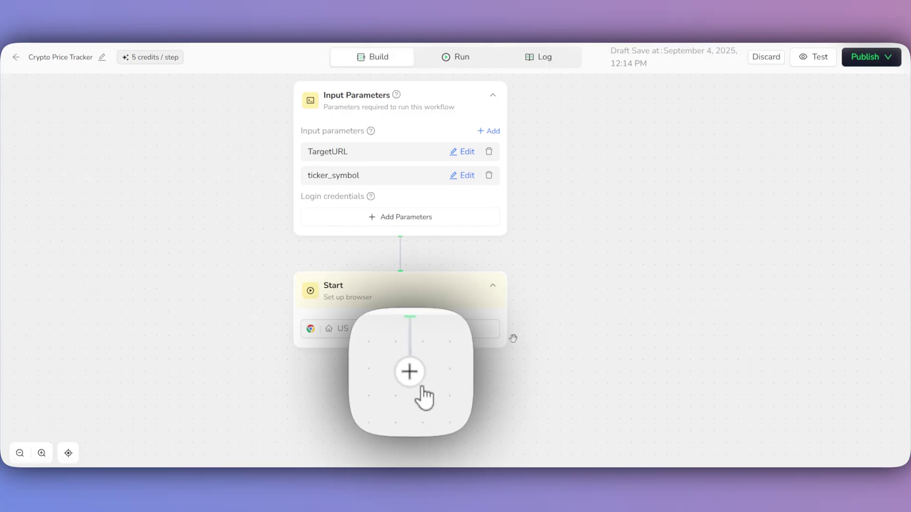
pyautogui.click(400, 373)
pyautogui.click(761, 108)
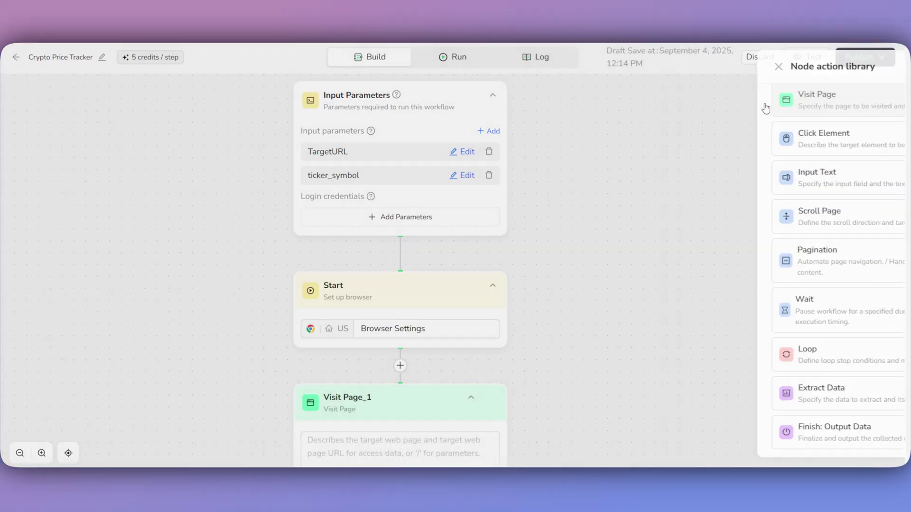
pyautogui.moveTo(546, 381); pyautogui.dragTo(551, 189)
pyautogui.click(395, 248)
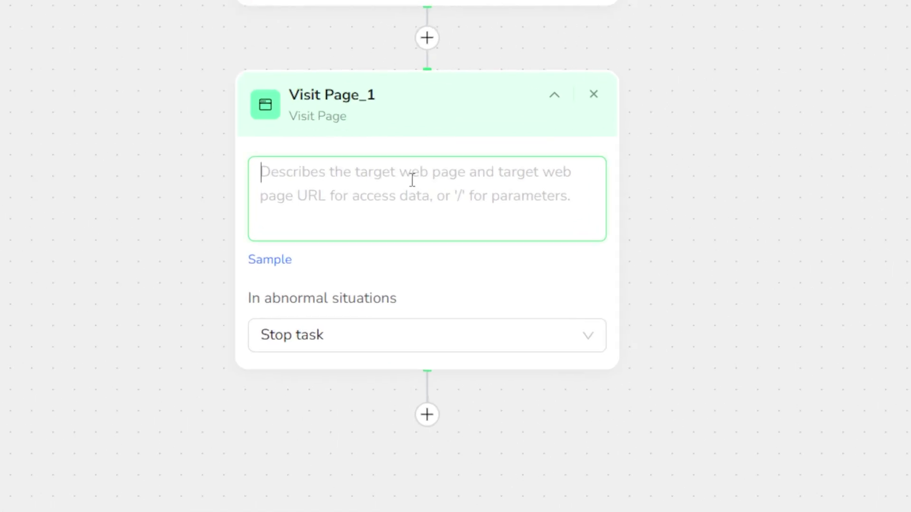
pyautogui.write('/')
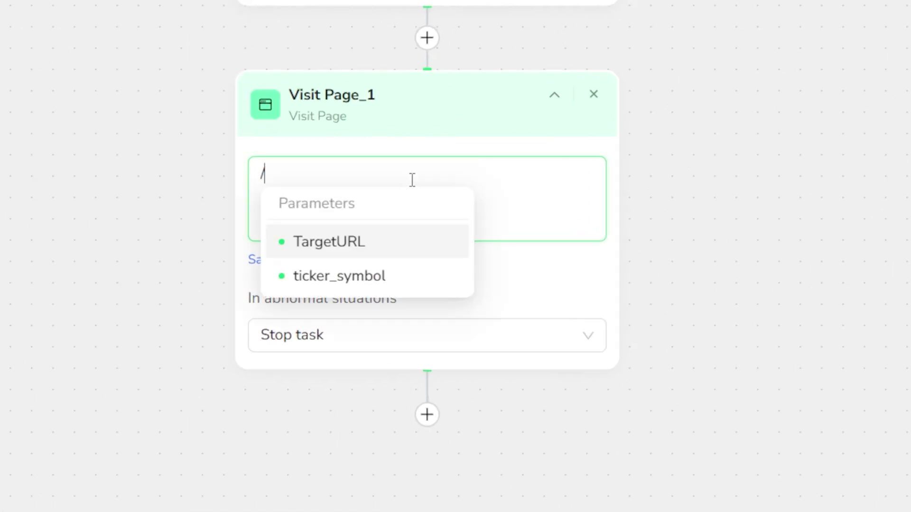
pyautogui.click(343, 249)
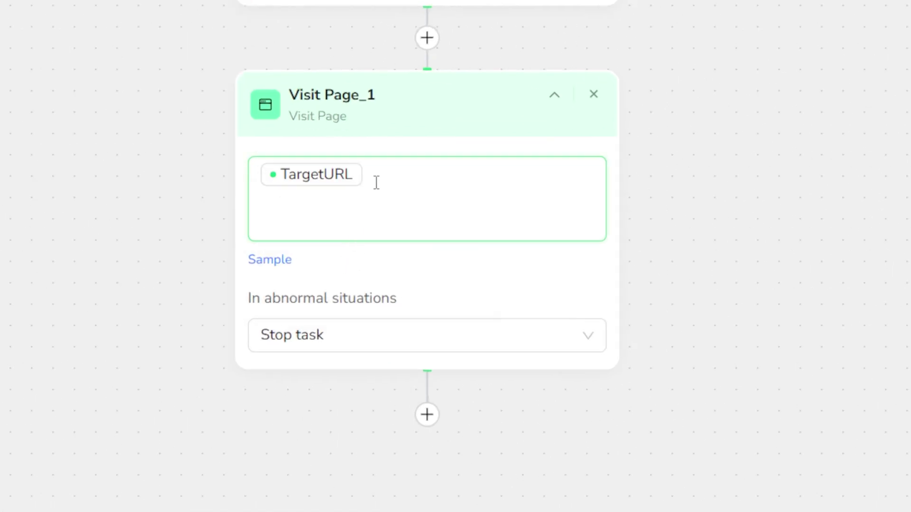
pyautogui.write('/')
pyautogui.click(472, 279)
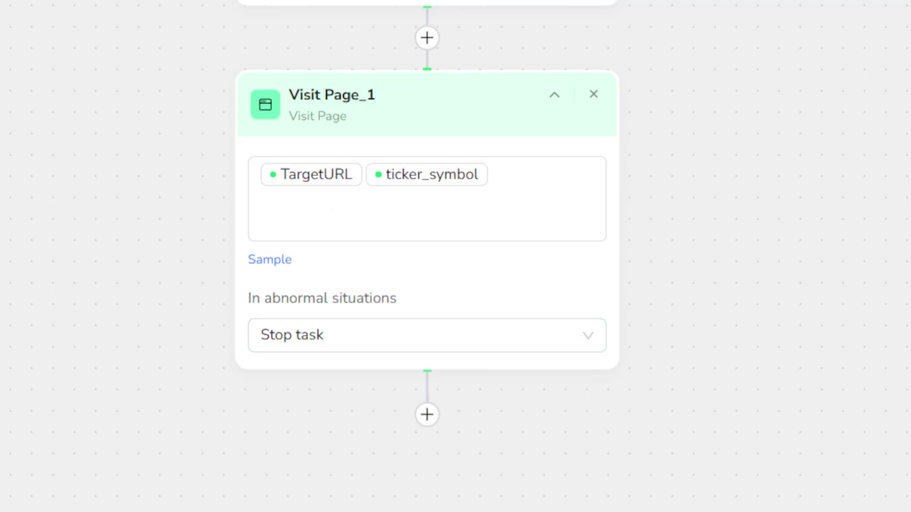
pyautogui.click(428, 418)
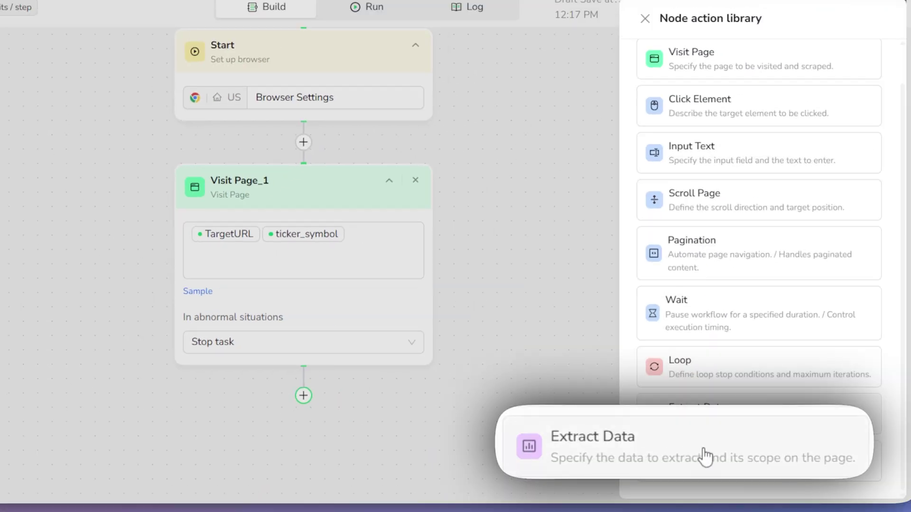
# Add an Extract Data step after Visit Page_1, keeping abnormal situations set to stop the task.
pyautogui.click(705, 454)
pyautogui.scroll(-5, 478, 431)
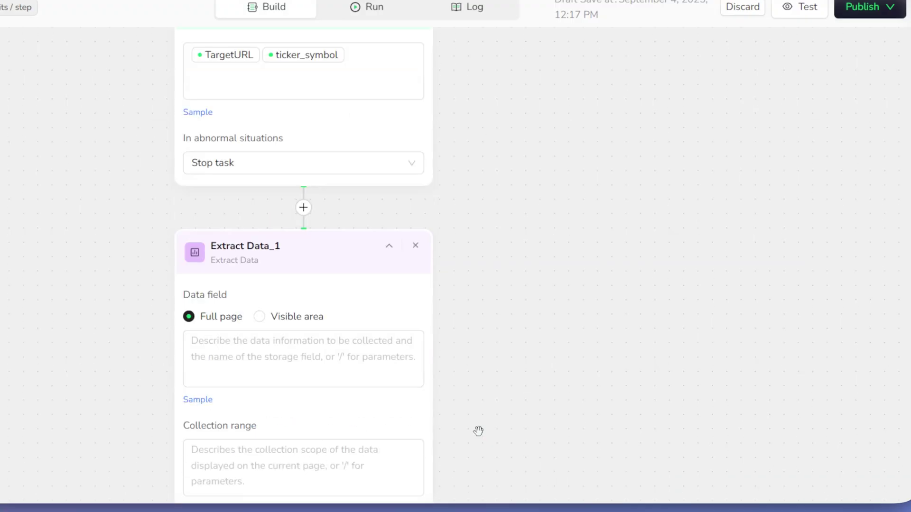
pyautogui.click(203, 488)
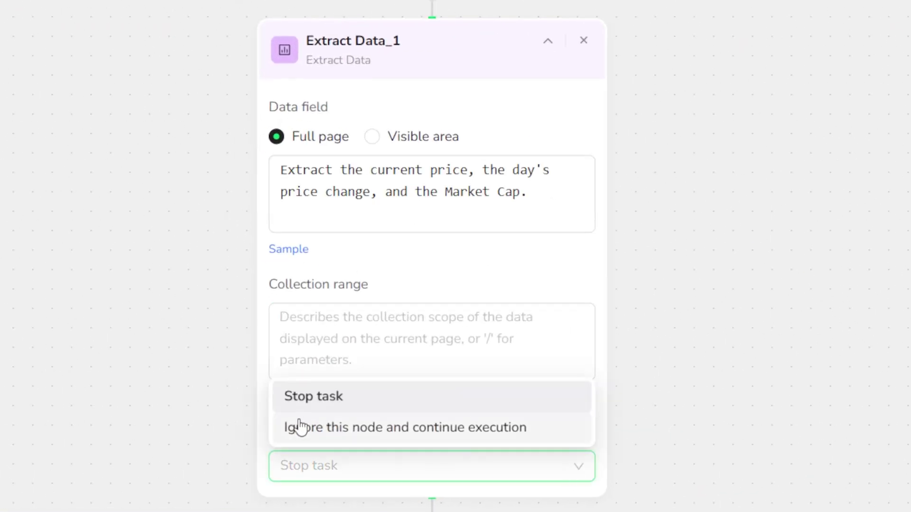
pyautogui.click(323, 402)
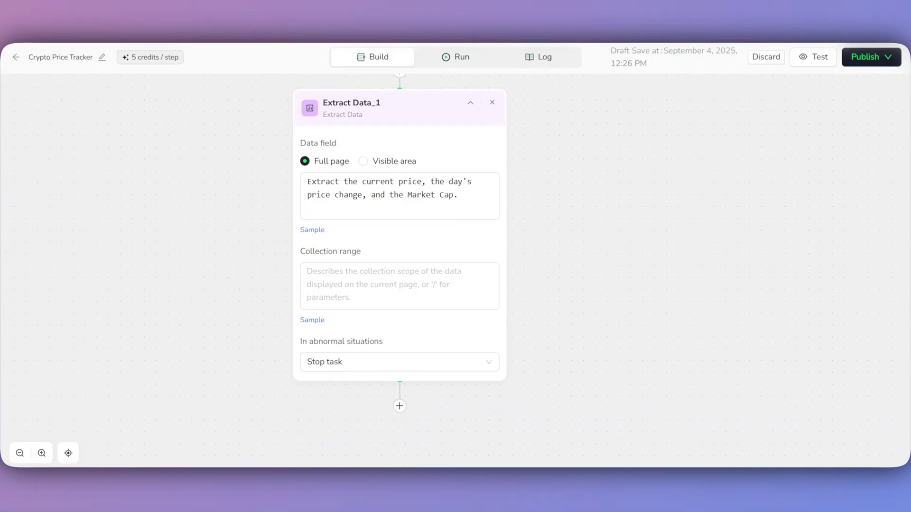
# Add a Finish: Output Data step with JSON format and output as a file turned off.
pyautogui.click(399, 406)
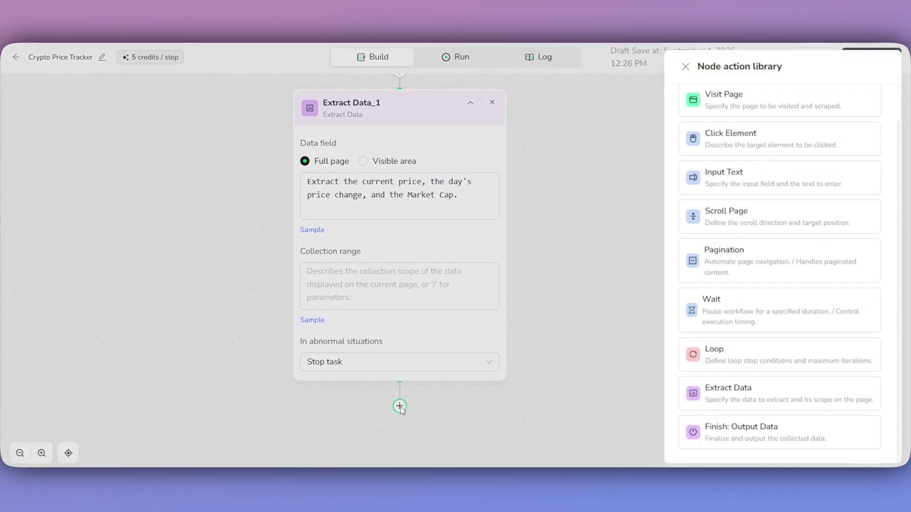
pyautogui.click(730, 430)
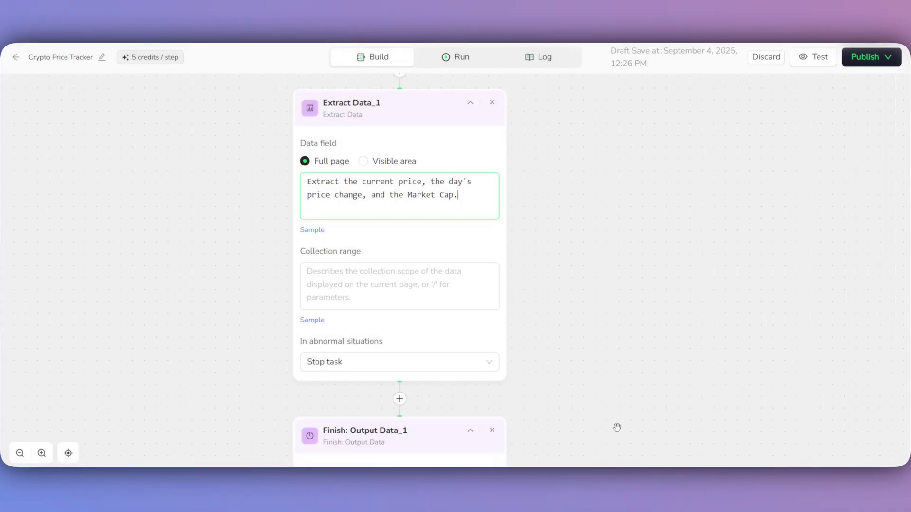
pyautogui.click(310, 316)
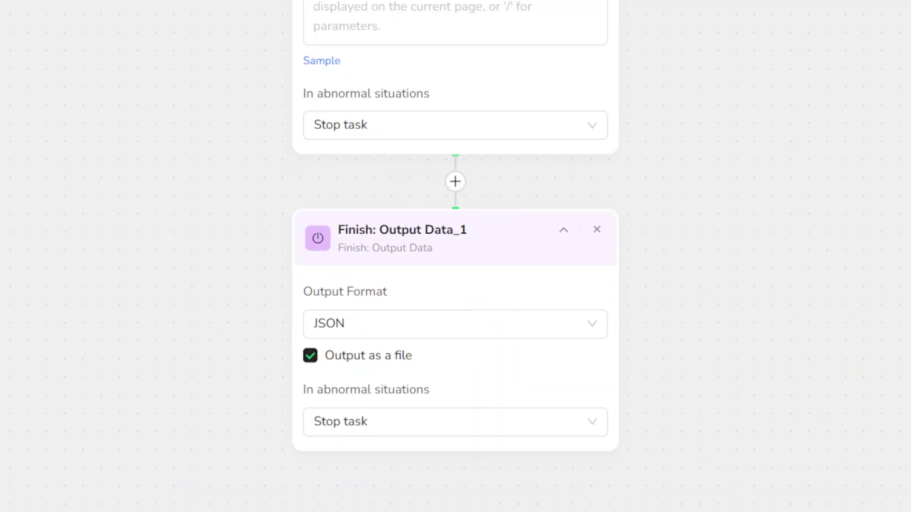
pyautogui.click(589, 332)
pyautogui.click(337, 397)
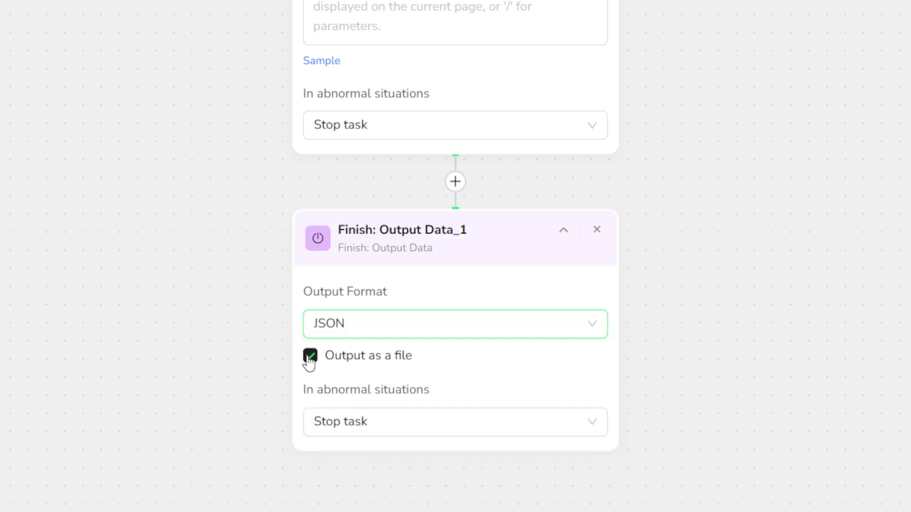
pyautogui.click(309, 361)
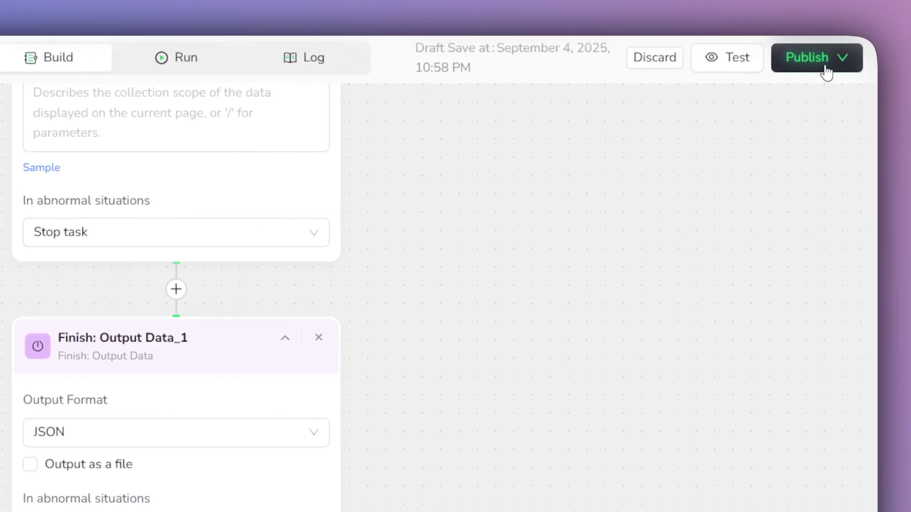
pyautogui.click(822, 65)
# Publish the workflow as a new version, run it, and copy its JSON price output.
pyautogui.click(769, 150)
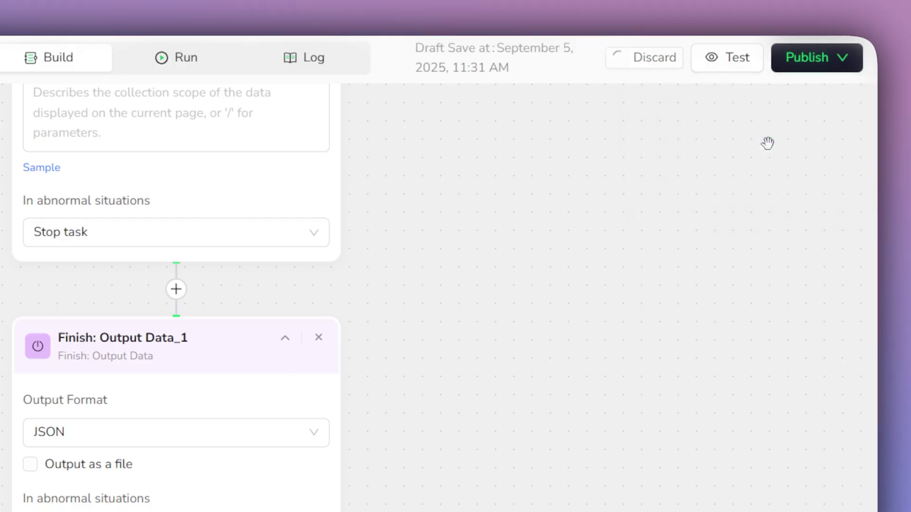
pyautogui.click(163, 67)
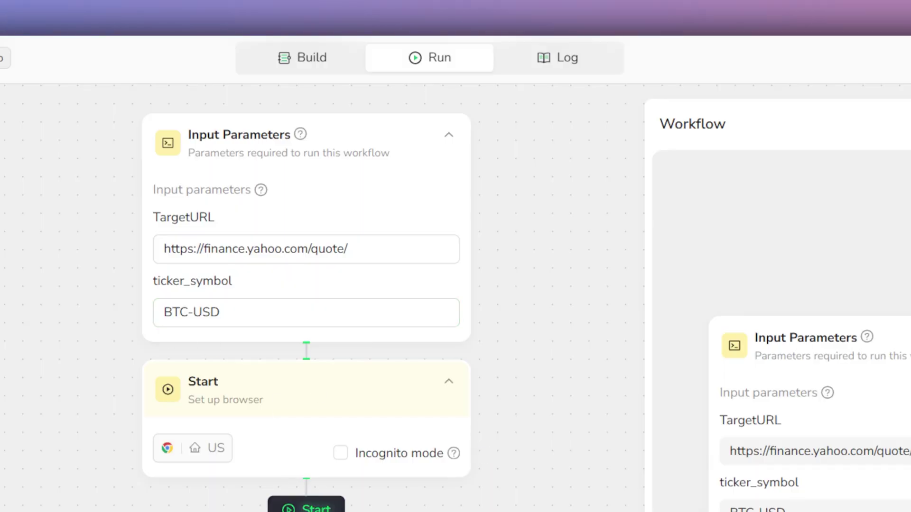
pyautogui.click(323, 508)
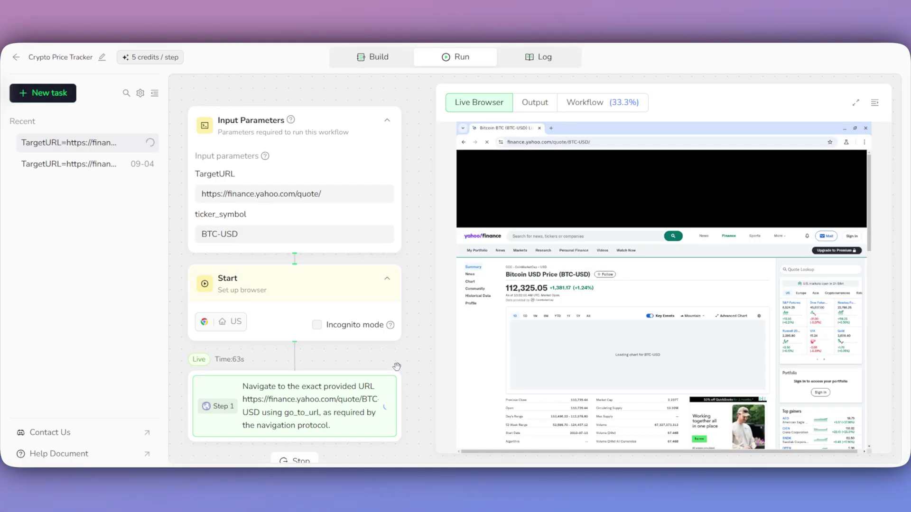
pyautogui.scroll(-1, 399, 361)
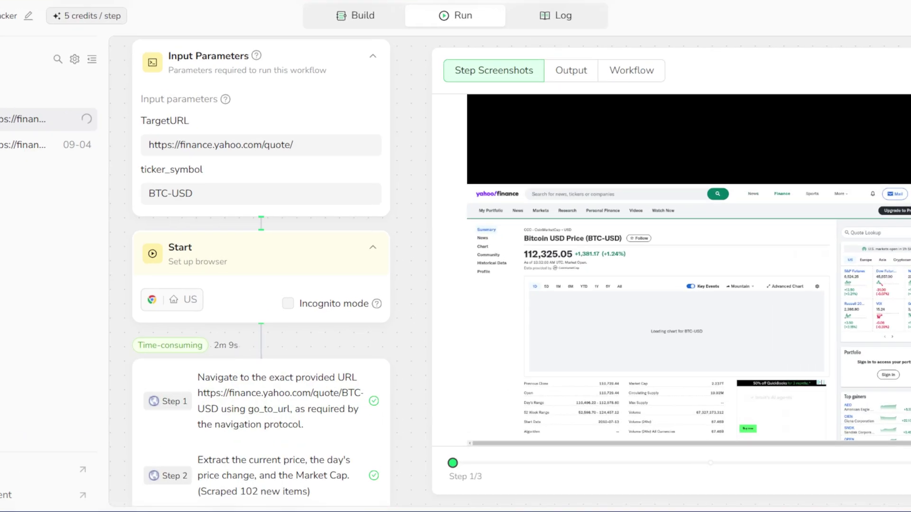
pyautogui.scroll(-12, 418, 422)
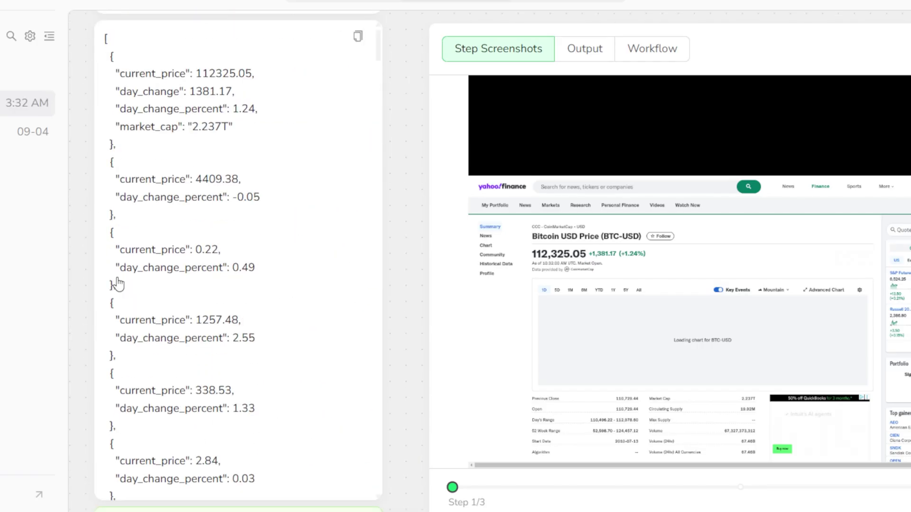
pyautogui.click(358, 36)
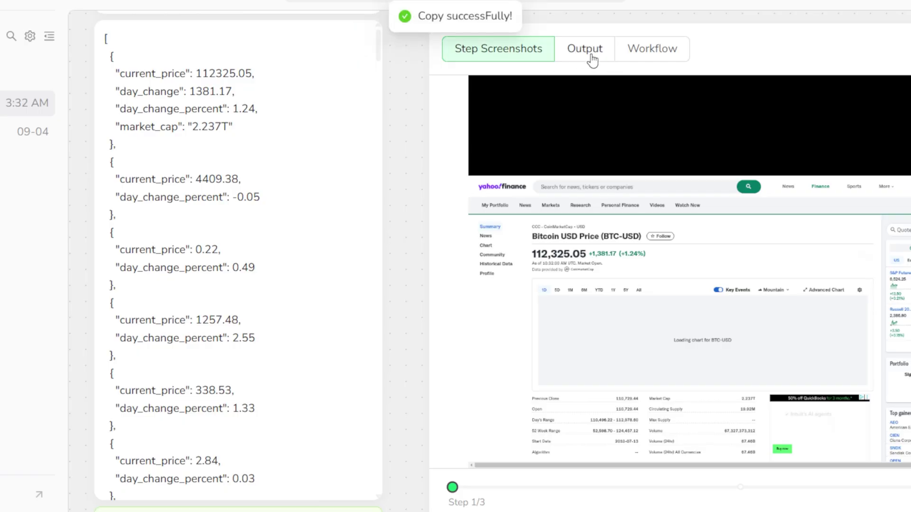
pyautogui.click(592, 60)
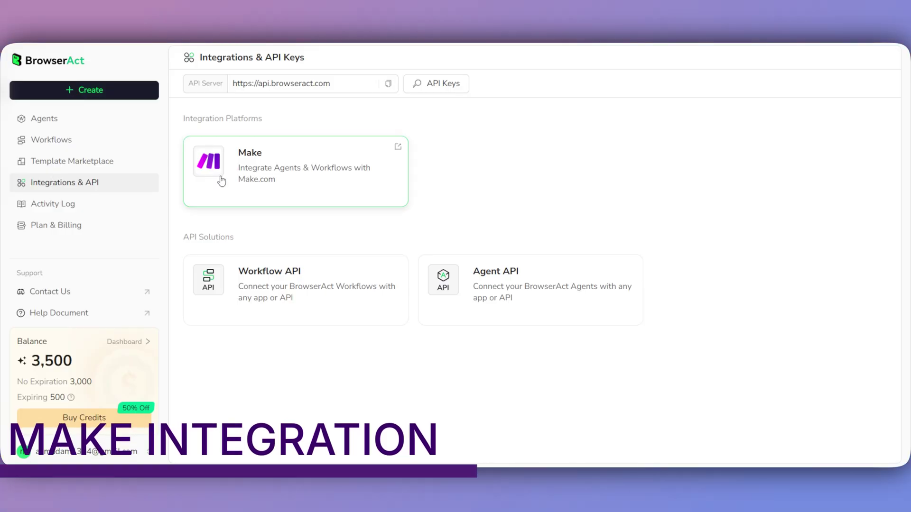
# Copy the existing BrowserAct API key from the API Keys list, then close the list.
pyautogui.click(434, 87)
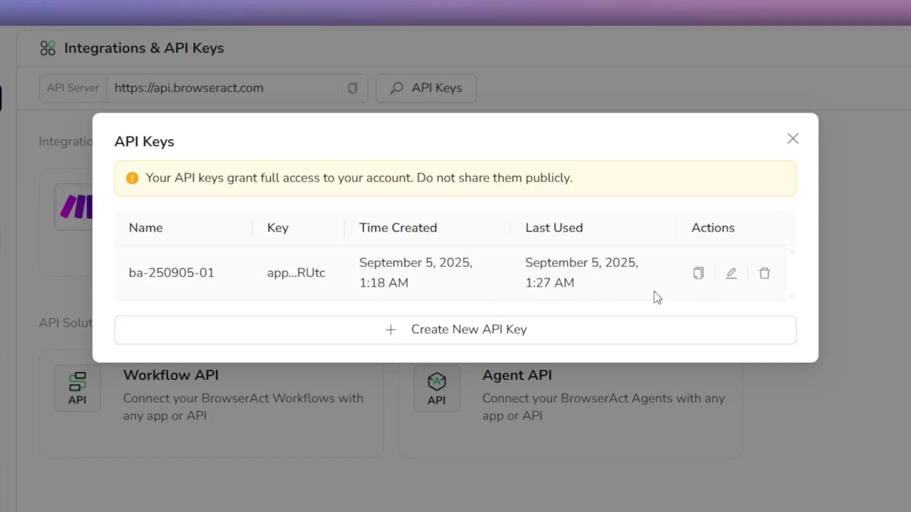
pyautogui.click(698, 275)
pyautogui.click(793, 138)
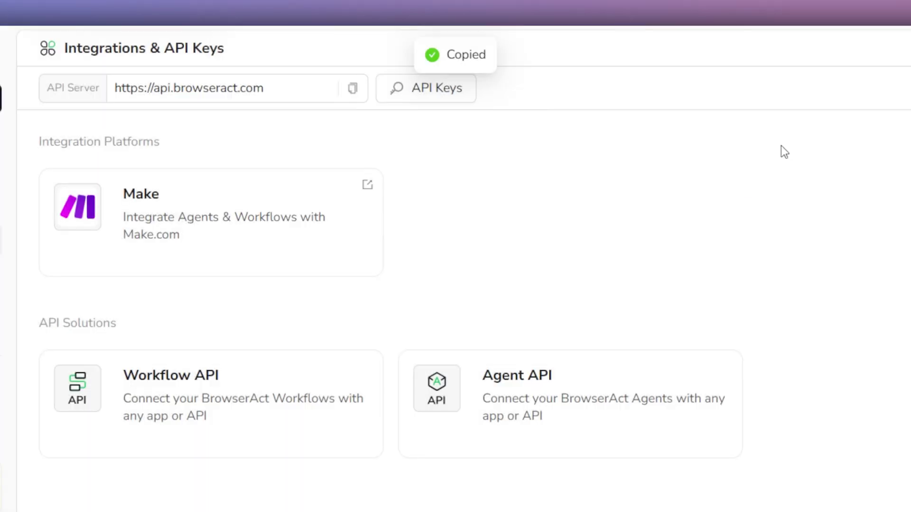
# From BrowserAct's Make integration page, start a new Make scenario with BrowserAct as the first app.
pyautogui.click(214, 240)
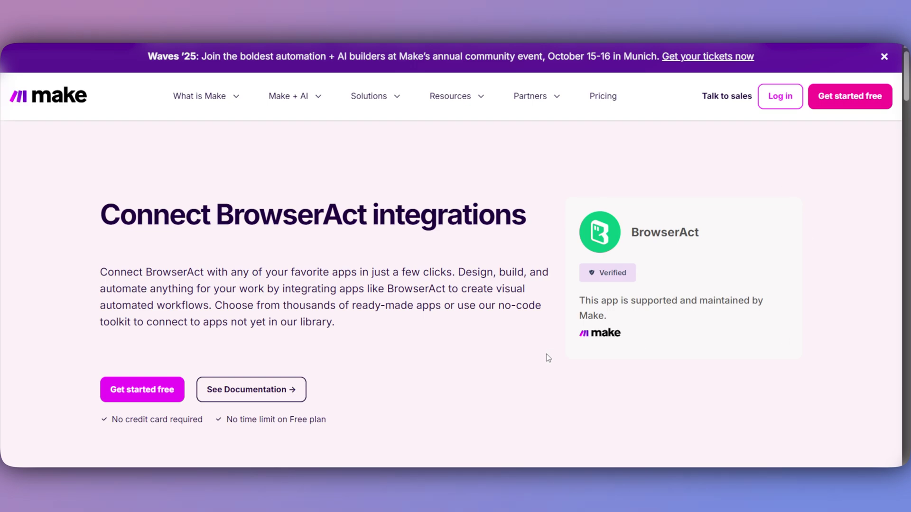
pyautogui.scroll(-8, 550, 365)
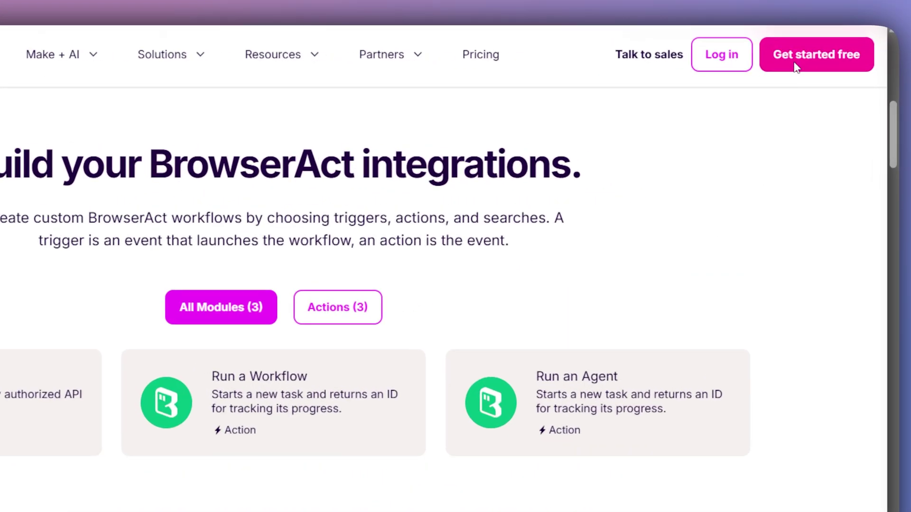
pyautogui.click(850, 64)
pyautogui.click(86, 205)
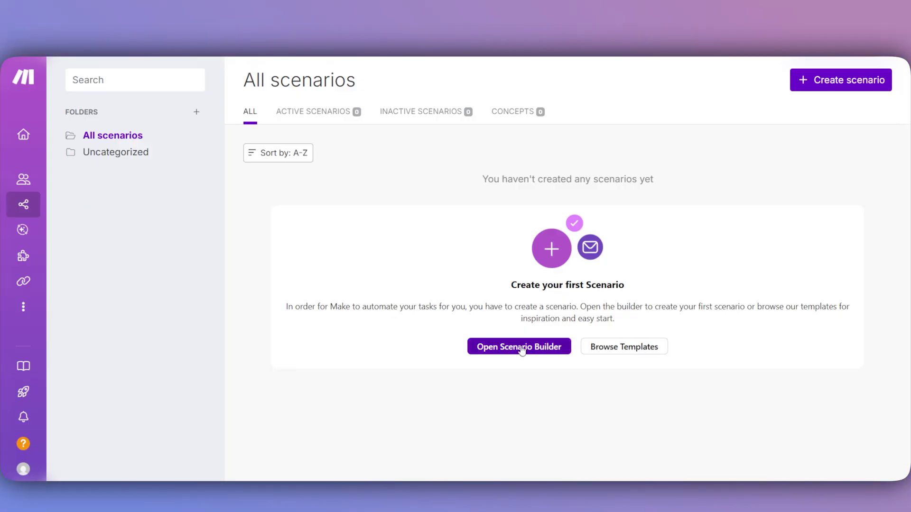
pyautogui.click(519, 353)
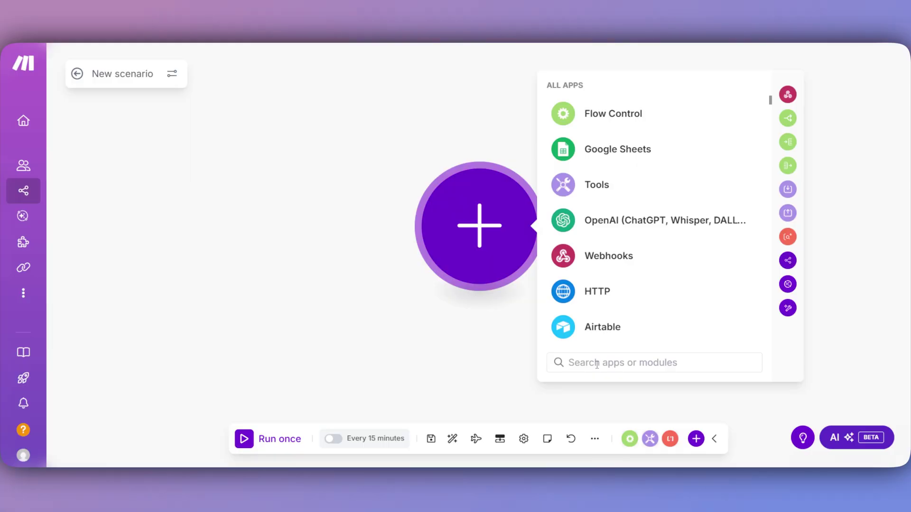
pyautogui.write('bro')
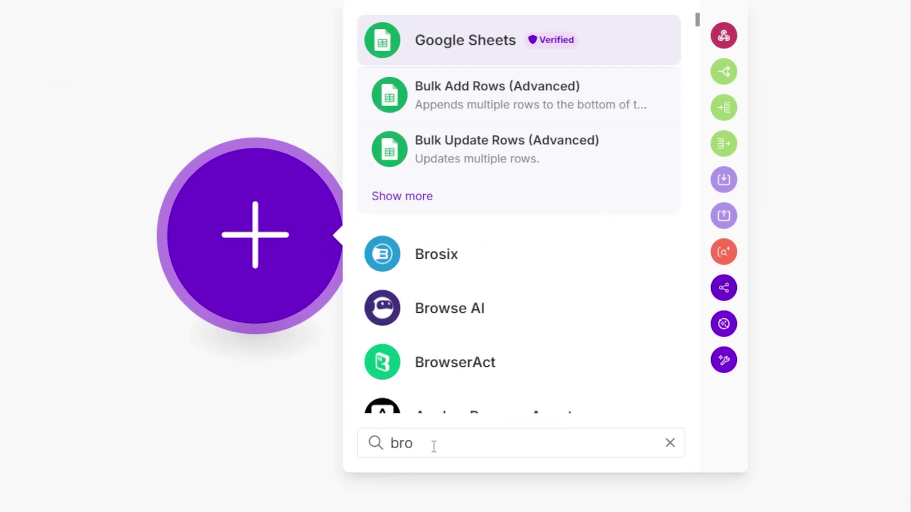
pyautogui.click(455, 378)
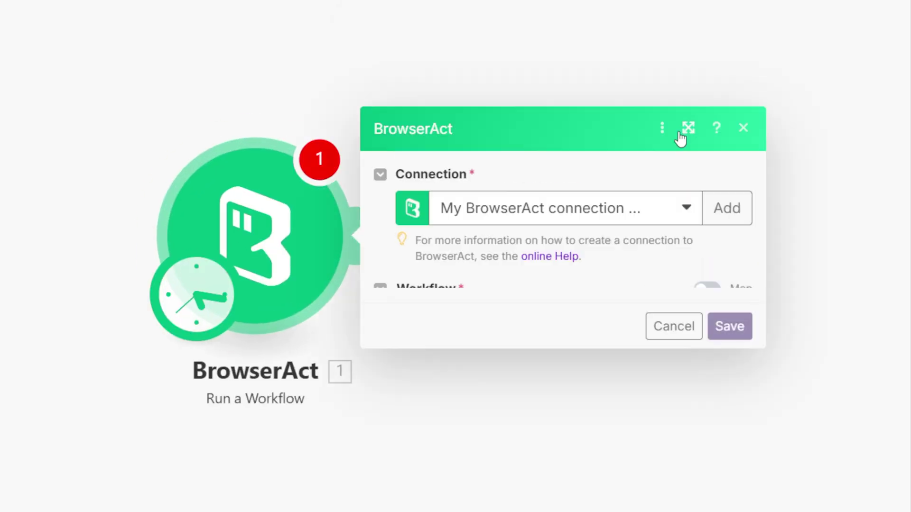
# Set Run a Workflow to the existing connection and the Crypto Price Tracker workflow, leaving ticker_symbol and TargetURL blank.
pyautogui.click(686, 124)
pyautogui.click(687, 129)
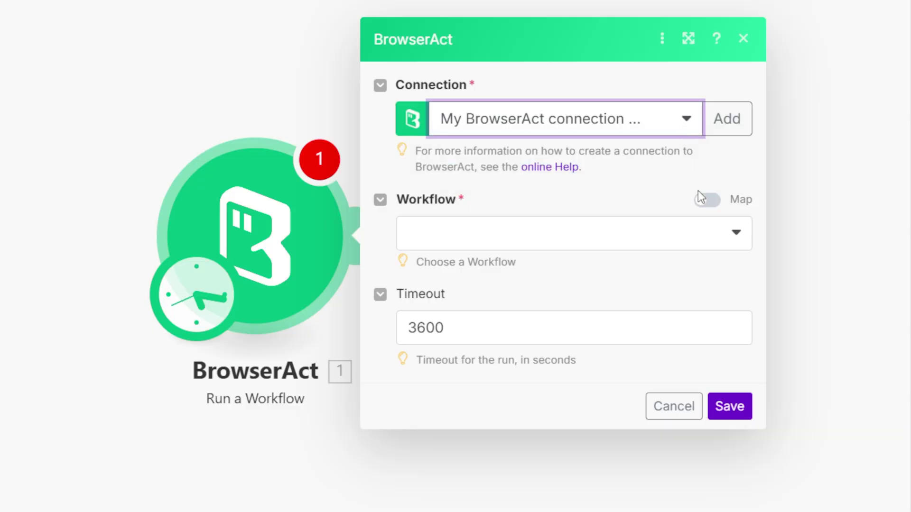
pyautogui.click(736, 234)
pyautogui.click(468, 267)
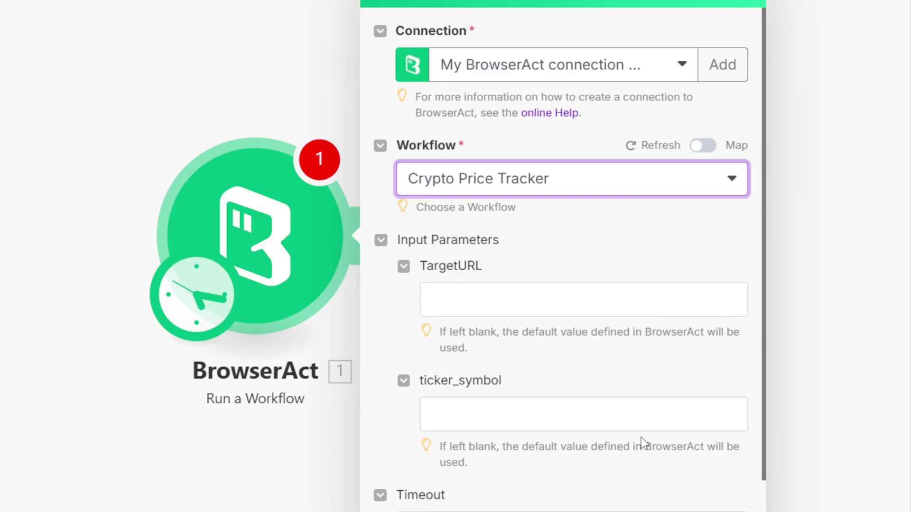
pyautogui.click(403, 380)
pyautogui.click(403, 267)
# Save the BrowserAct module and test-run the scenario once.
pyautogui.click(730, 449)
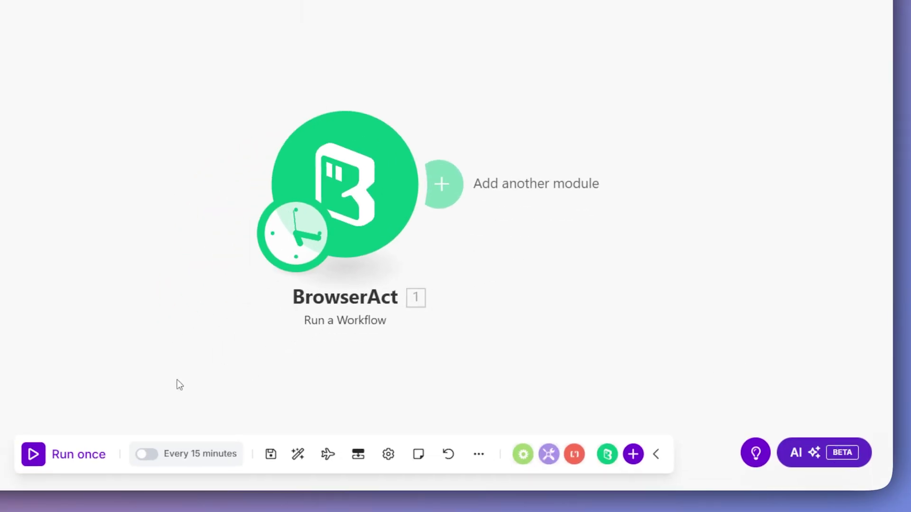
pyautogui.click(49, 463)
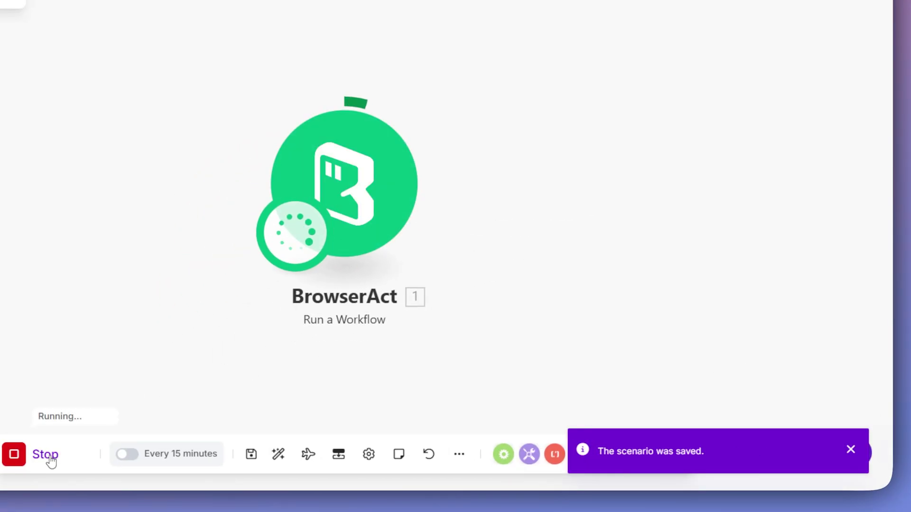
pyautogui.click(442, 182)
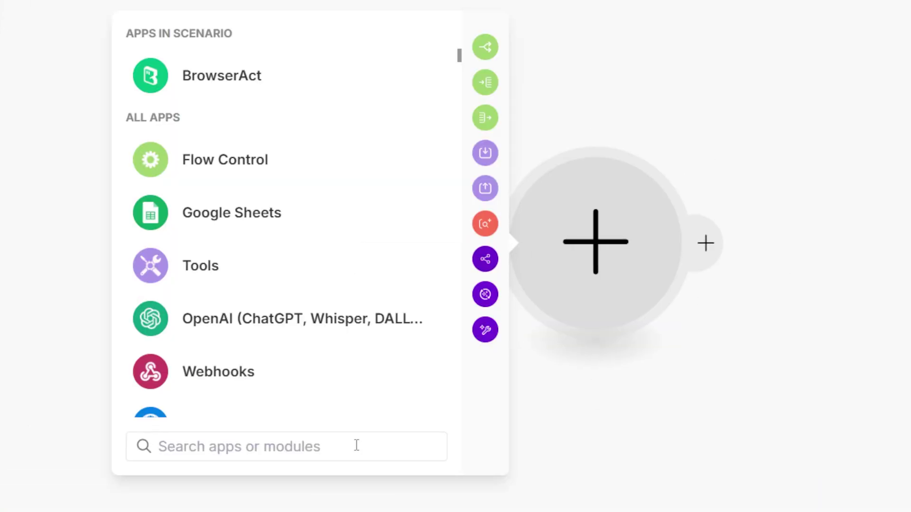
# Add a Parse JSON module using My data structure, paste the crypto price JSON string, and save.
pyautogui.write('json')
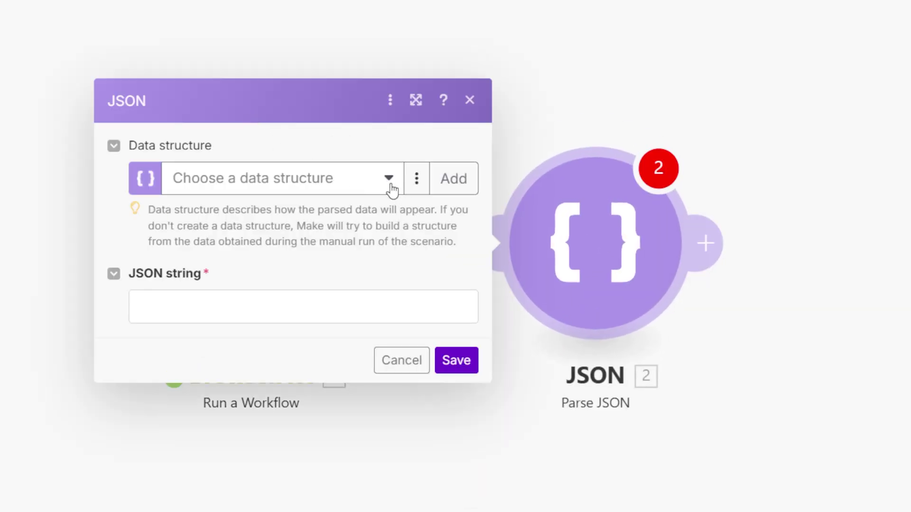
pyautogui.click(389, 179)
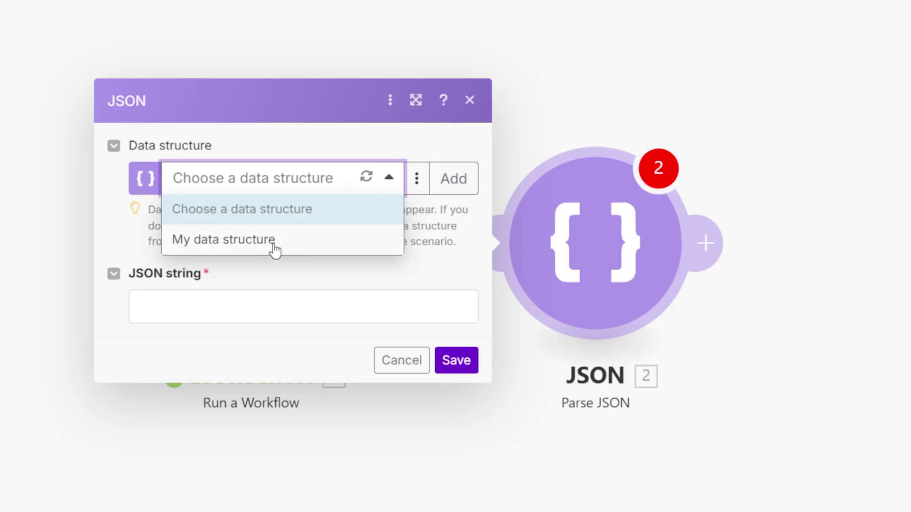
pyautogui.click(287, 251)
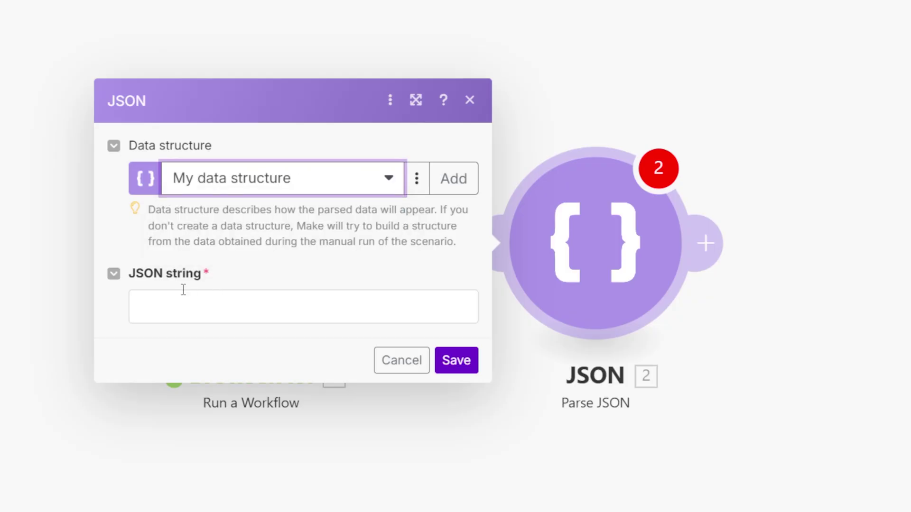
pyautogui.click(202, 300)
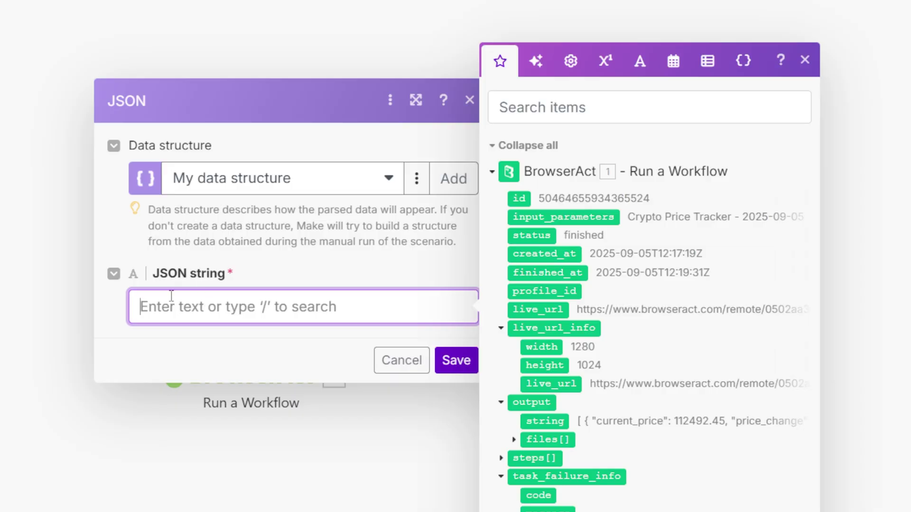
pyautogui.hotkey('ctrl', 'v')
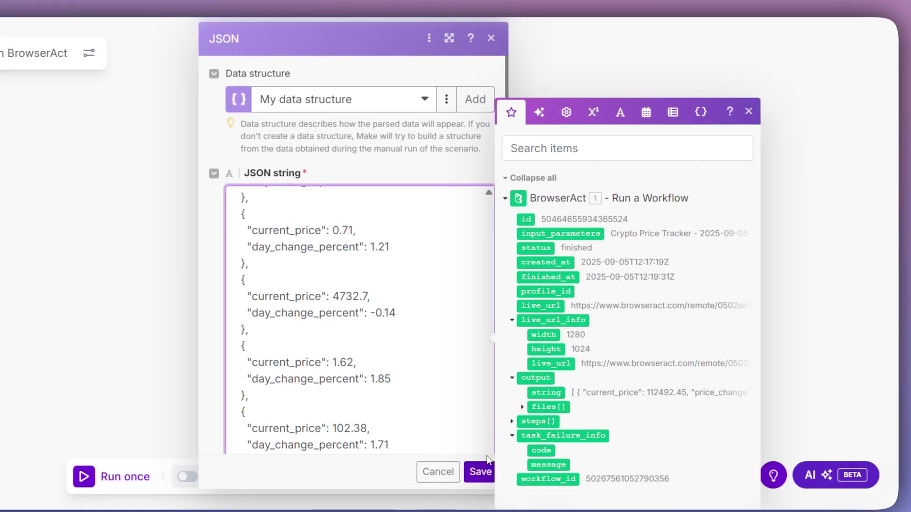
pyautogui.scroll(-1, 438, 406)
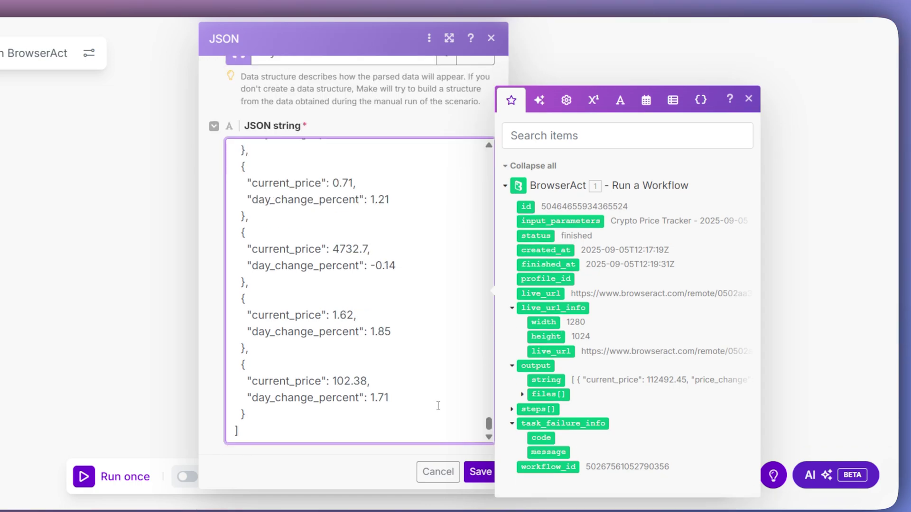
pyautogui.click(480, 472)
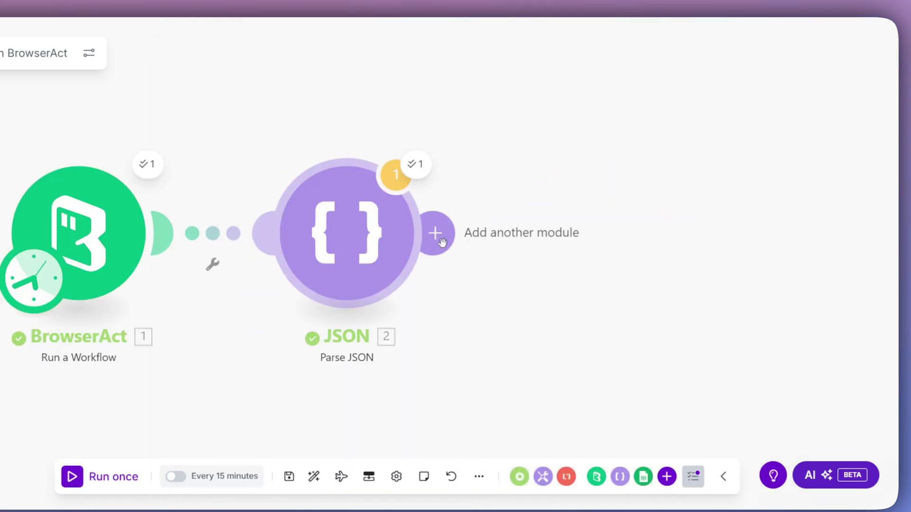
# Add a Google Sheets Add a Row module after the JSON parser.
pyautogui.click(432, 233)
pyautogui.click(319, 187)
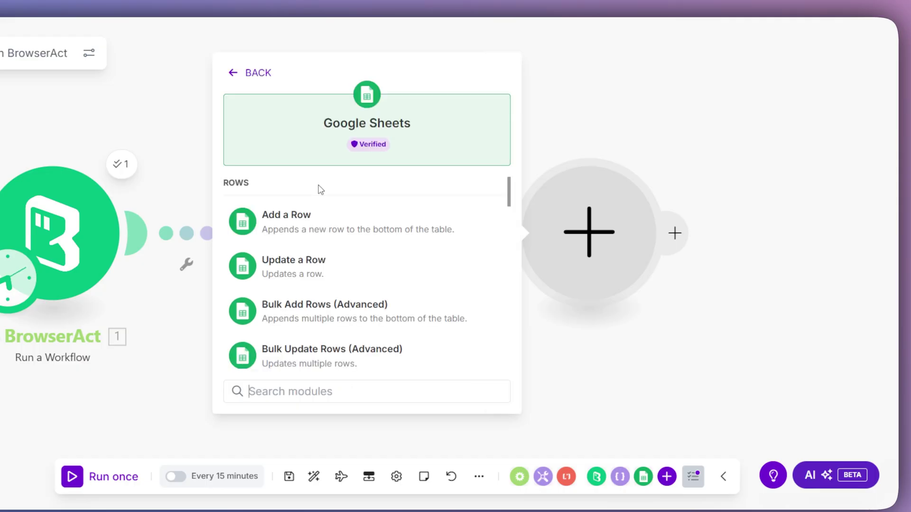
pyautogui.click(344, 231)
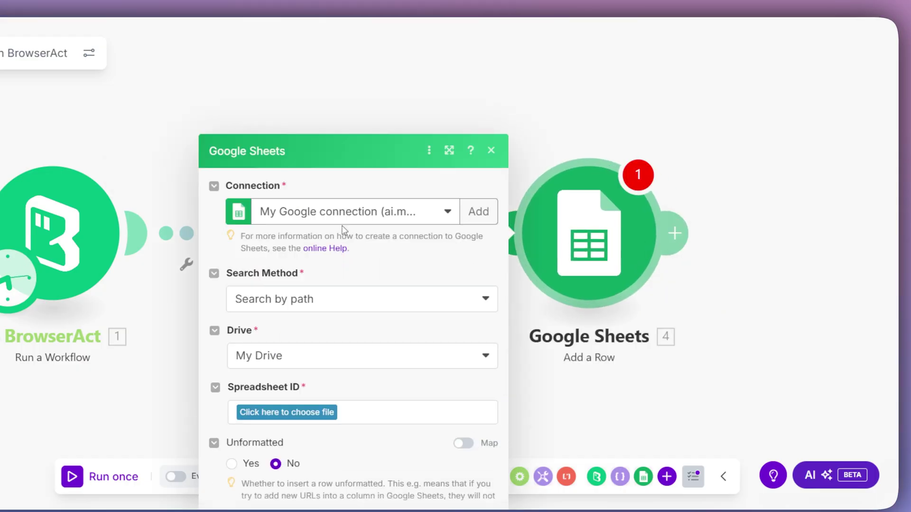
# Point Add a Row, by path, at the Crypto-Prices spreadsheet's Sheet1.
pyautogui.click(464, 195)
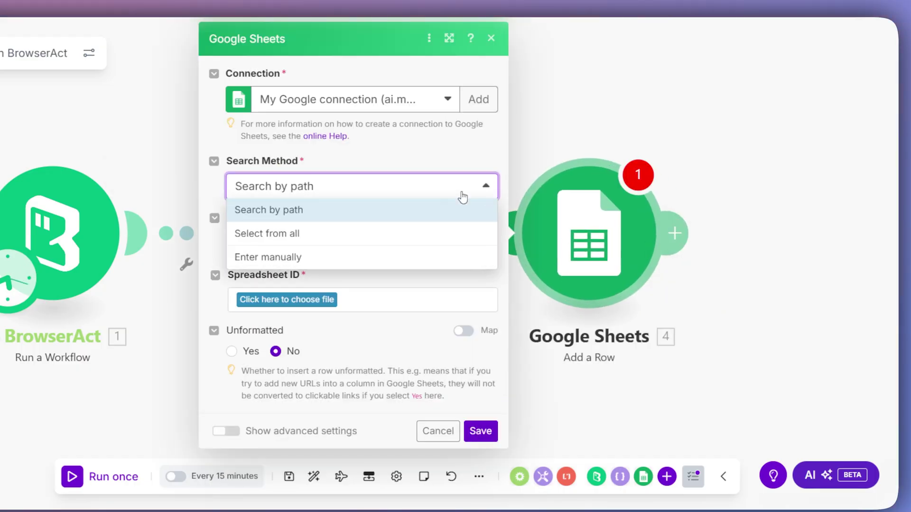
pyautogui.click(295, 209)
pyautogui.click(313, 300)
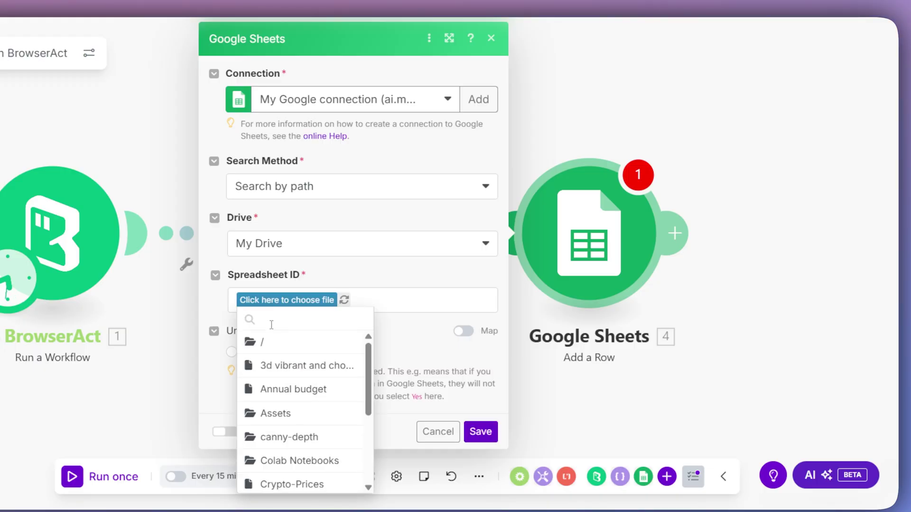
pyautogui.click(291, 483)
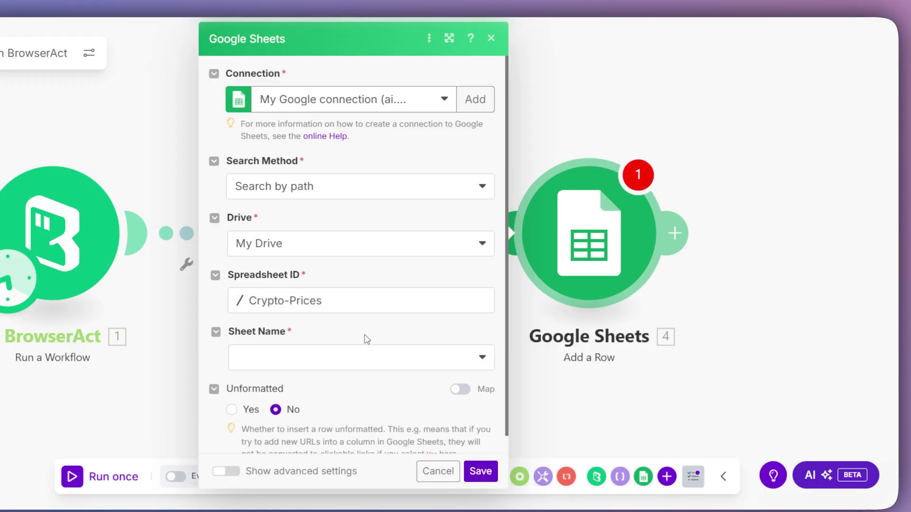
pyautogui.scroll(-1, 366, 339)
pyautogui.click(483, 342)
pyautogui.click(258, 340)
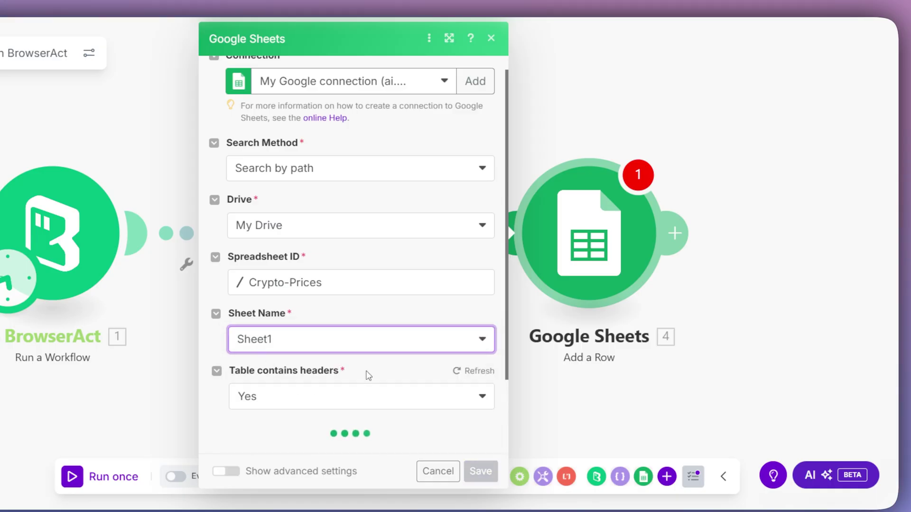
pyautogui.scroll(-5, 369, 374)
# Map Current price, Price change and Market cap into the Price, Change and Market Cap columns.
pyautogui.scroll(-1, 332, 237)
pyautogui.click(302, 151)
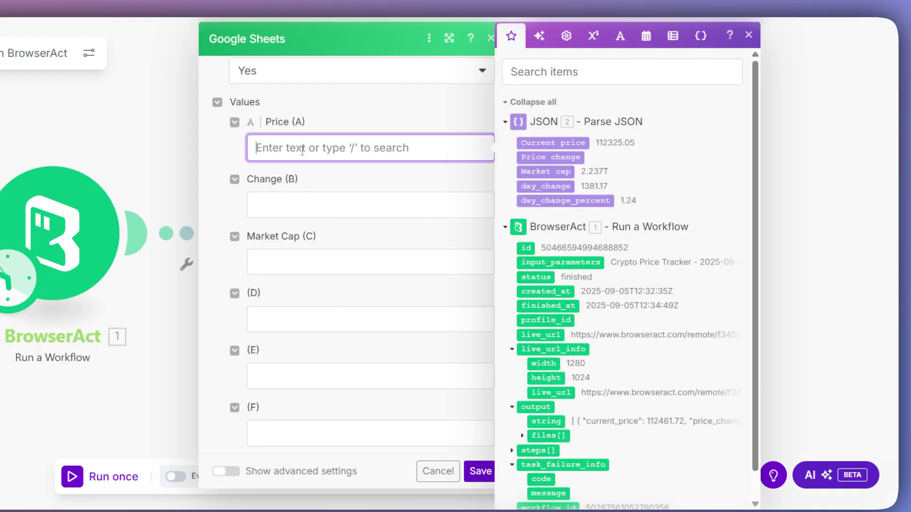
pyautogui.click(546, 144)
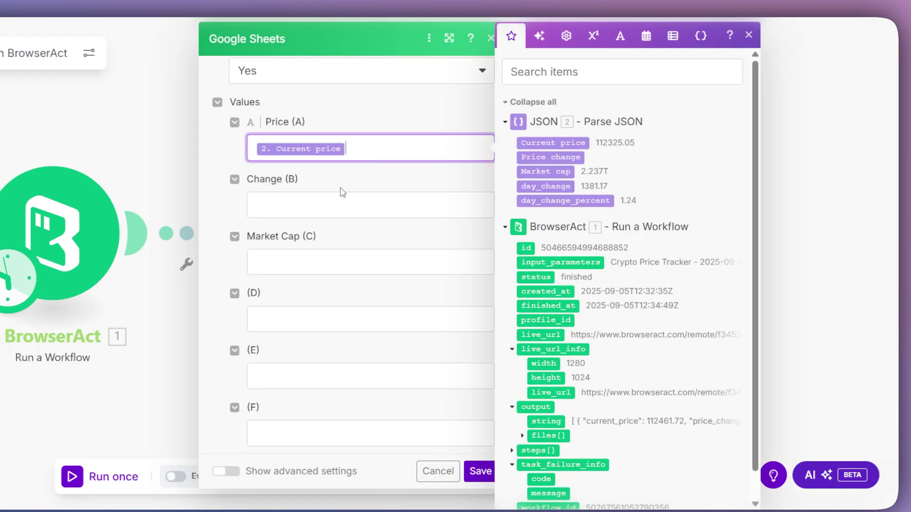
pyautogui.click(317, 206)
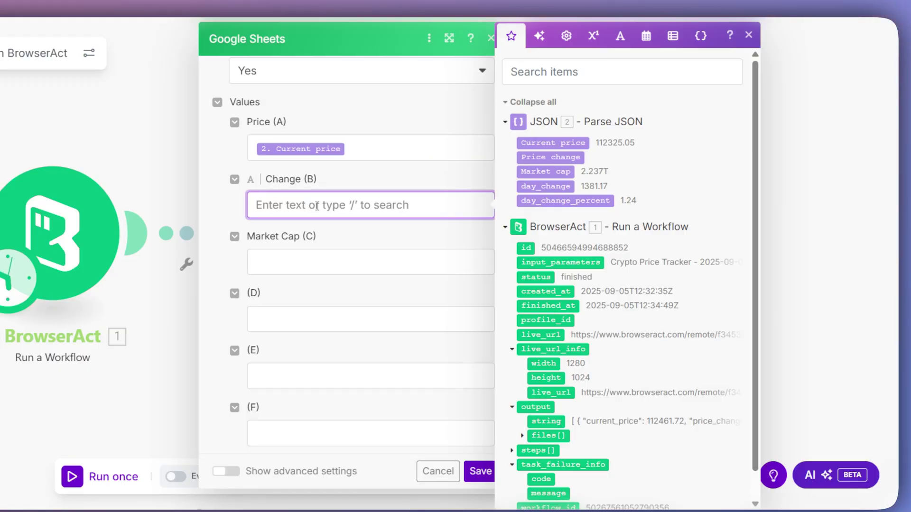
pyautogui.moveTo(550, 157); pyautogui.dragTo(332, 206)
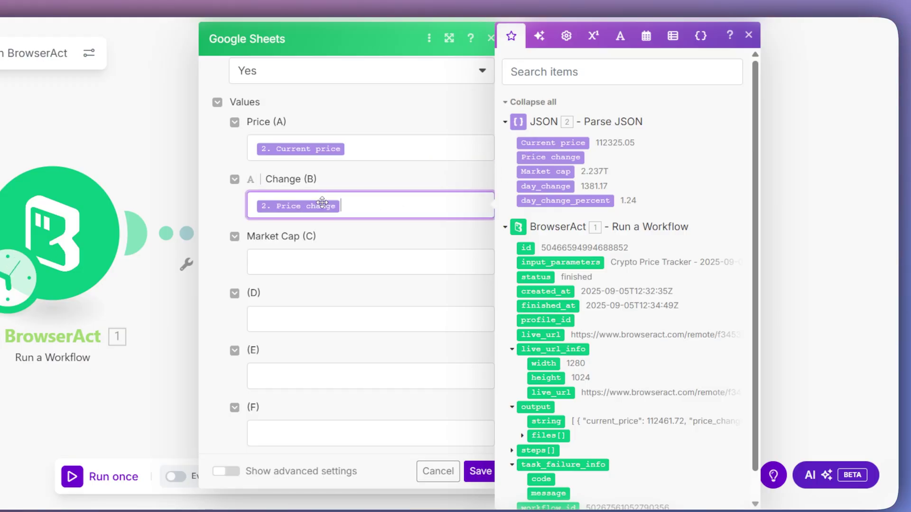
pyautogui.click(313, 258)
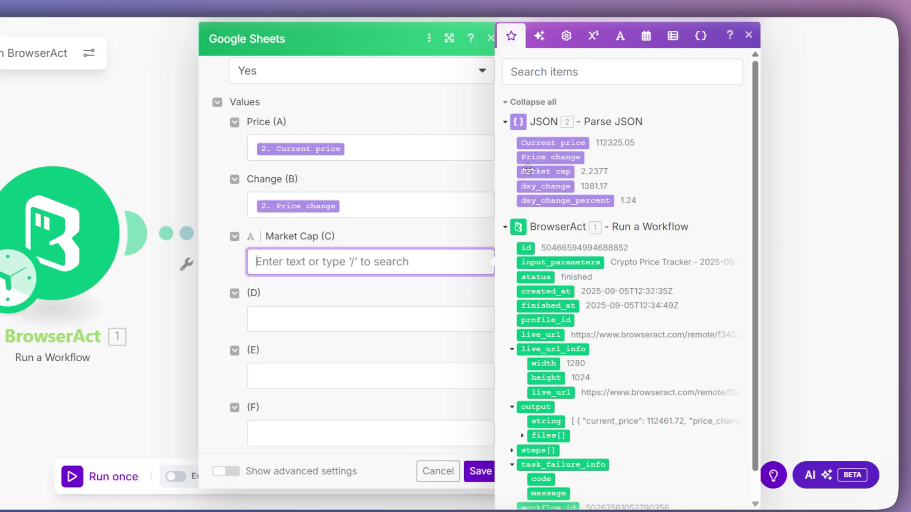
pyautogui.moveTo(536, 171); pyautogui.dragTo(313, 259)
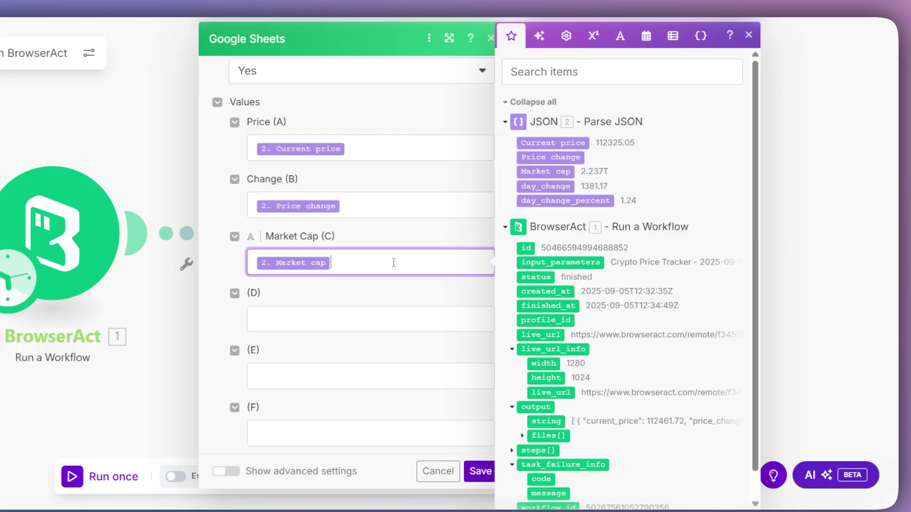
# Map day_change into column D and day_change_percent into column E, then save the module.
pyautogui.click(530, 186)
pyautogui.moveTo(374, 259); pyautogui.dragTo(370, 319)
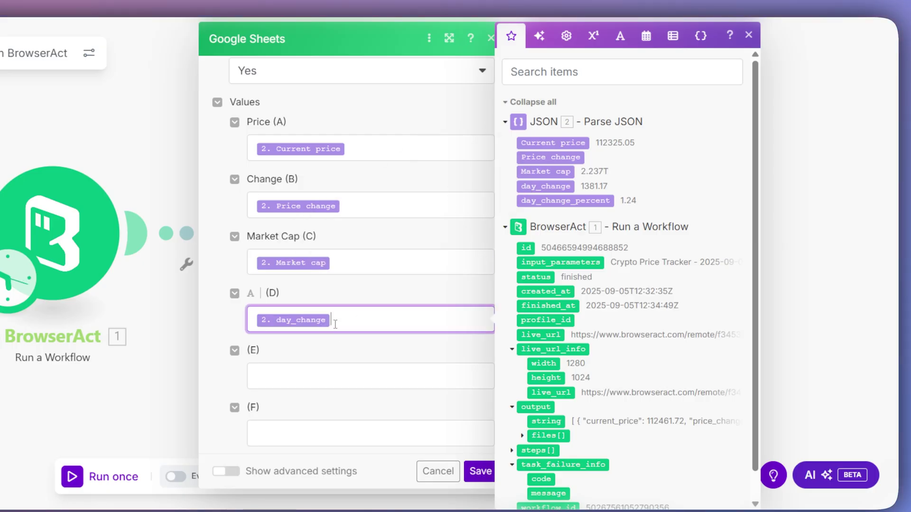
pyautogui.moveTo(564, 200); pyautogui.dragTo(268, 379)
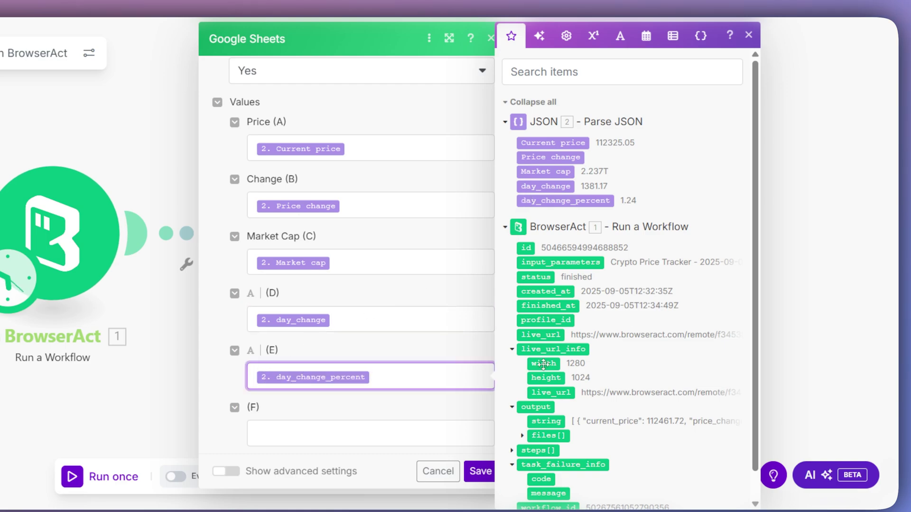
pyautogui.click(773, 203)
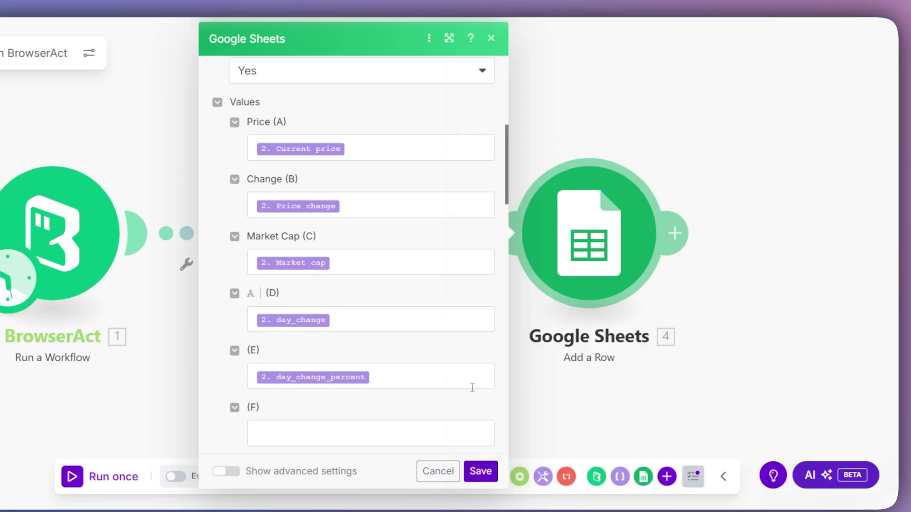
pyautogui.click(481, 473)
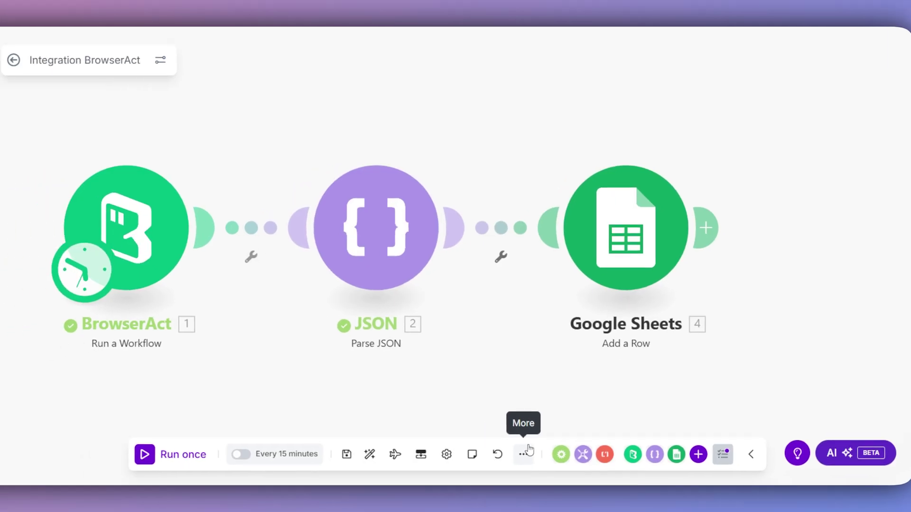
# Run the scenario once and review the details of the 98 Google Sheets operations.
pyautogui.click(72, 477)
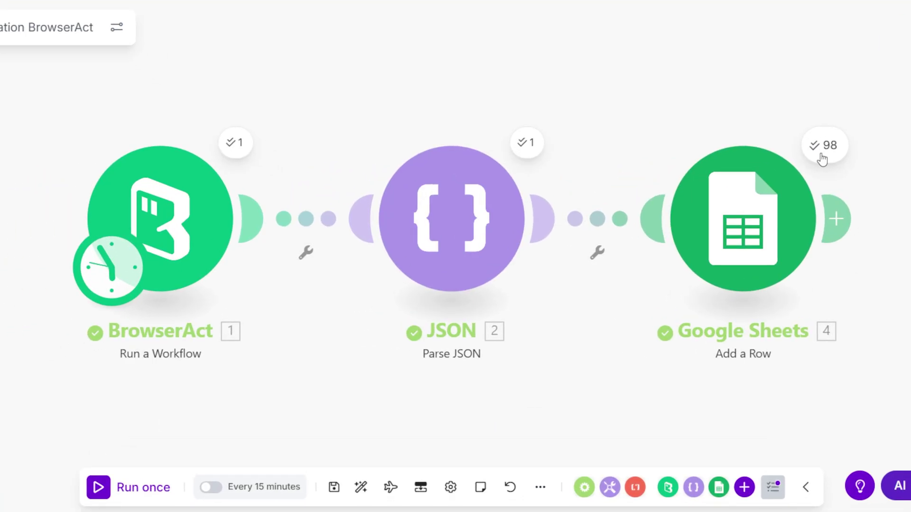
pyautogui.click(825, 147)
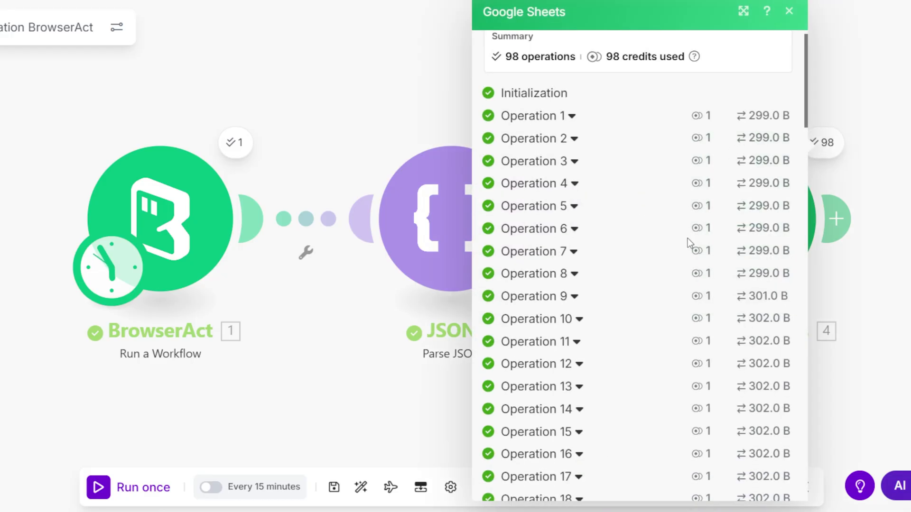
pyautogui.scroll(-6, 687, 238)
pyautogui.scroll(-12, 587, 272)
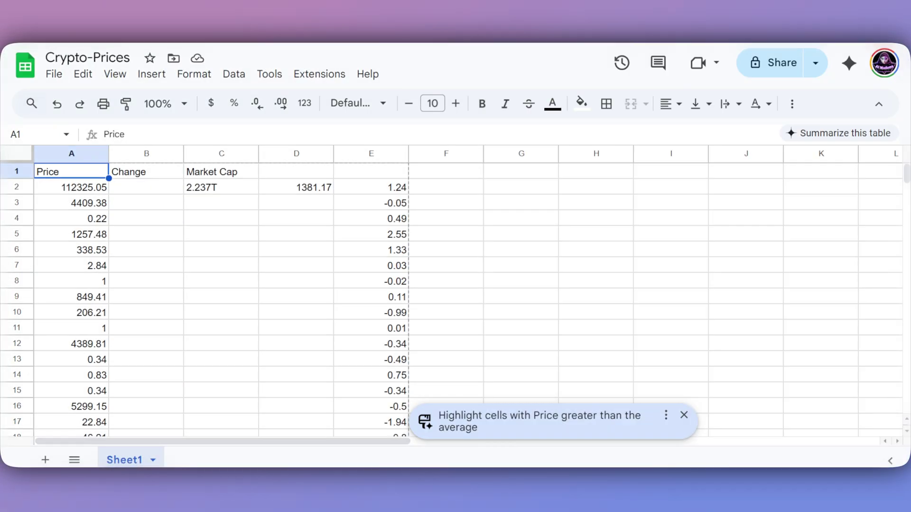
# Scroll the Crypto-Prices sheet to review imported prices in column A and percentage changes in column E.
pyautogui.scroll(-20, 429, 260)
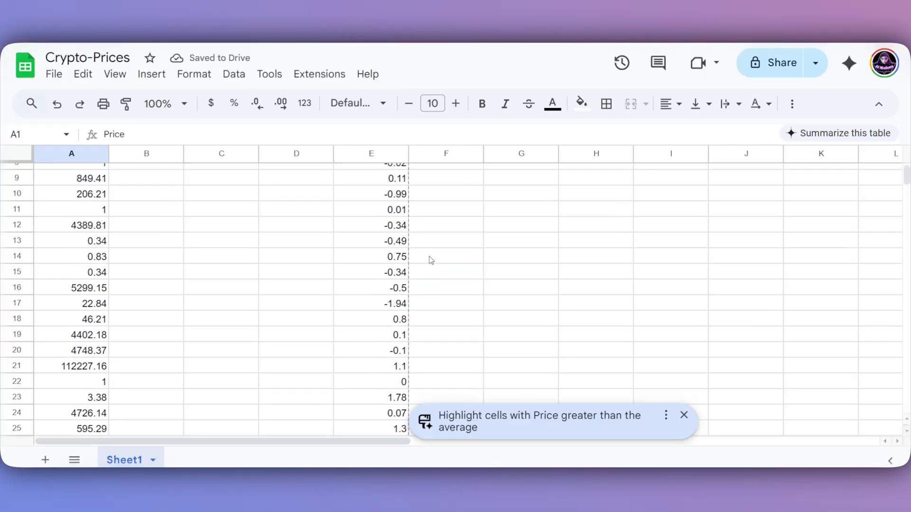